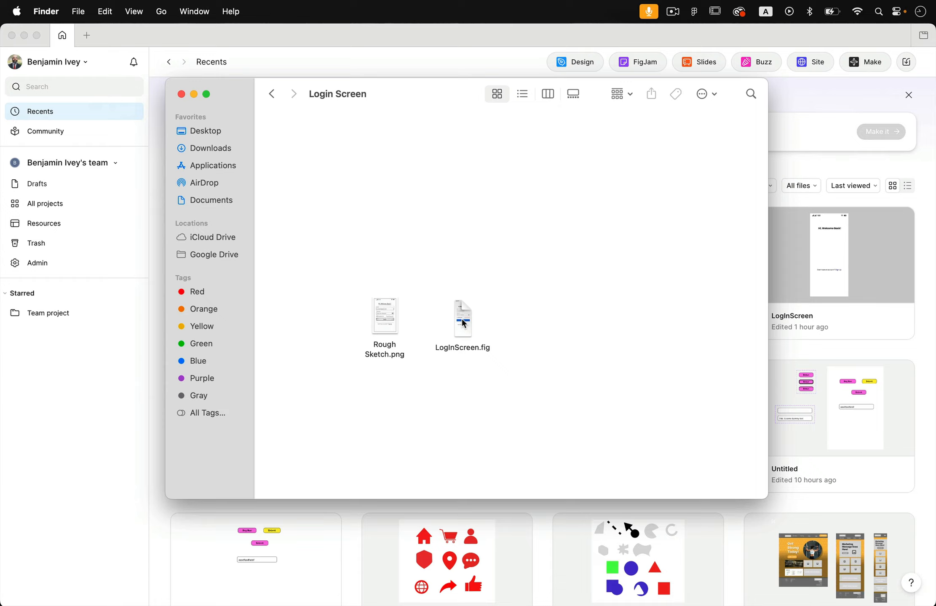
- Import the LogInScreen.fig file into Drafts and open the imported file
double_click(430, 291)
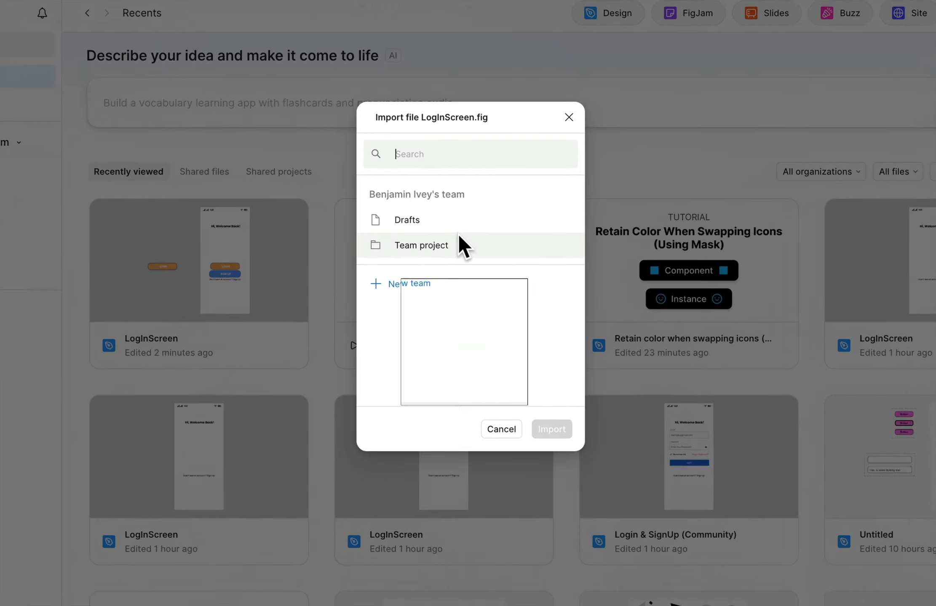
click(415, 219)
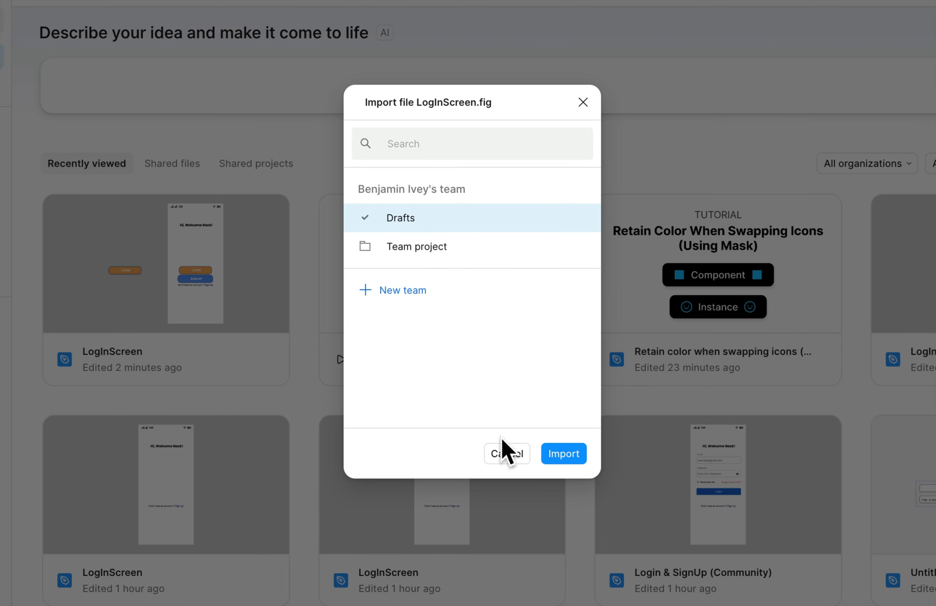
click(564, 454)
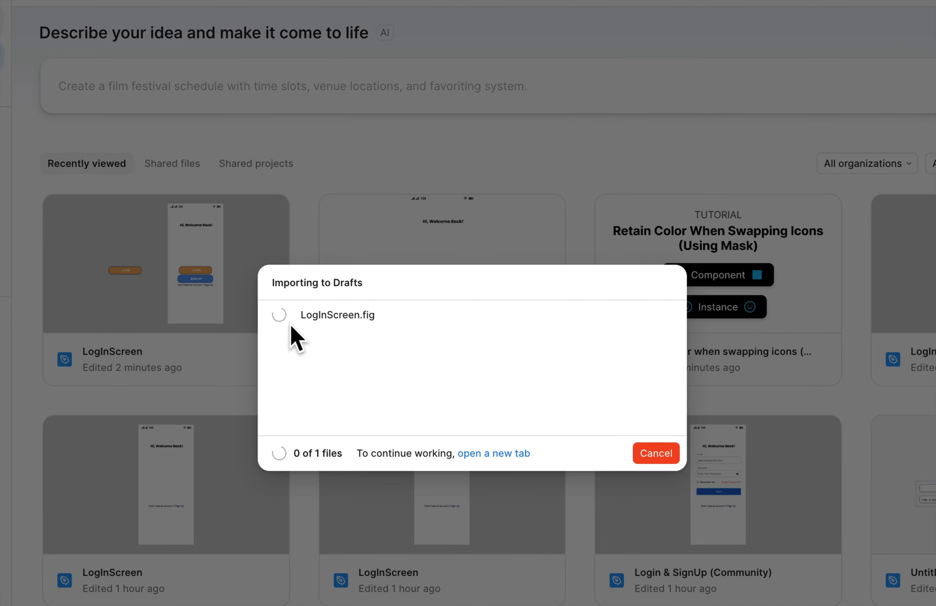
click(349, 317)
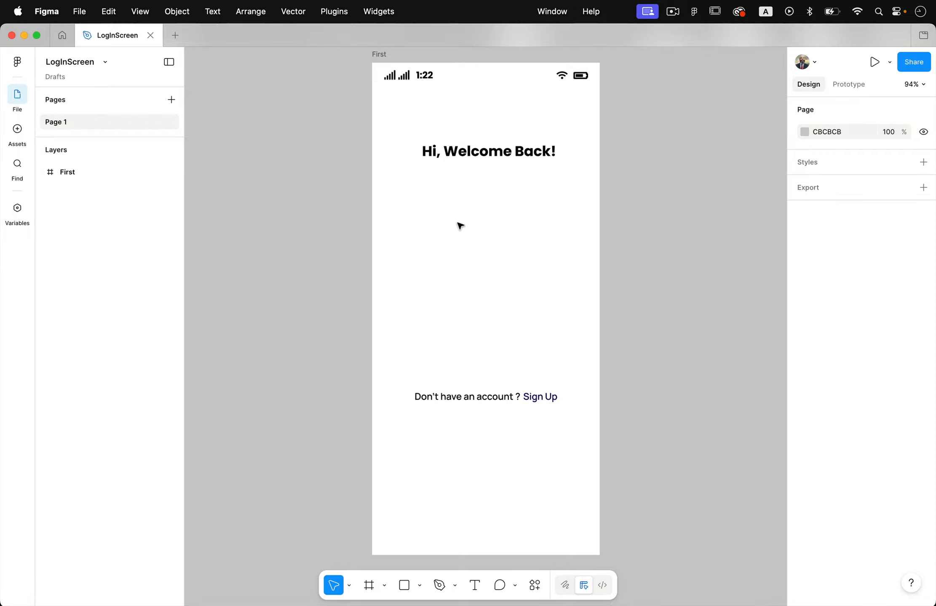
- Draw a new frame about 266 × 63 on the canvas beside the phone screen
scroll(470, 324, left, 10)
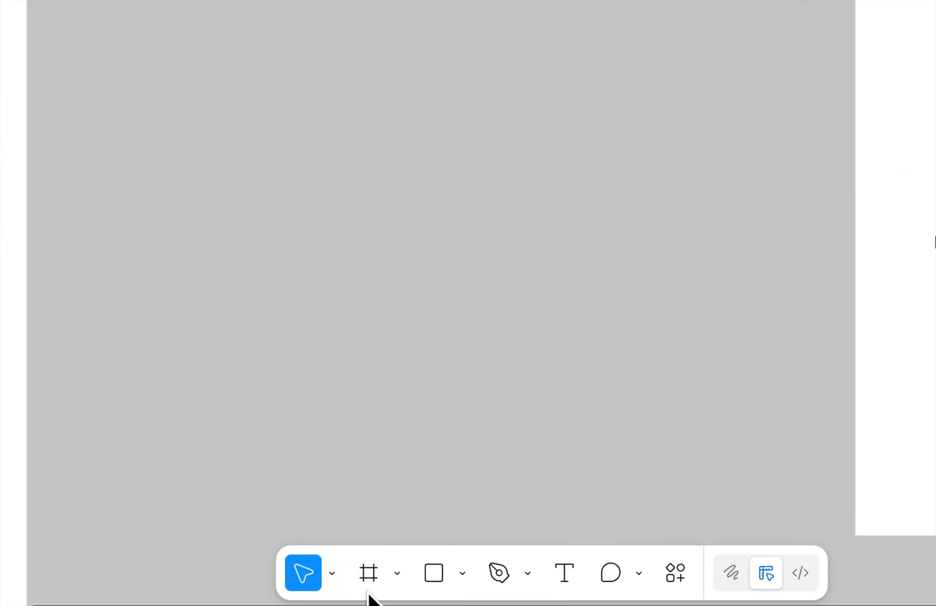
click(369, 586)
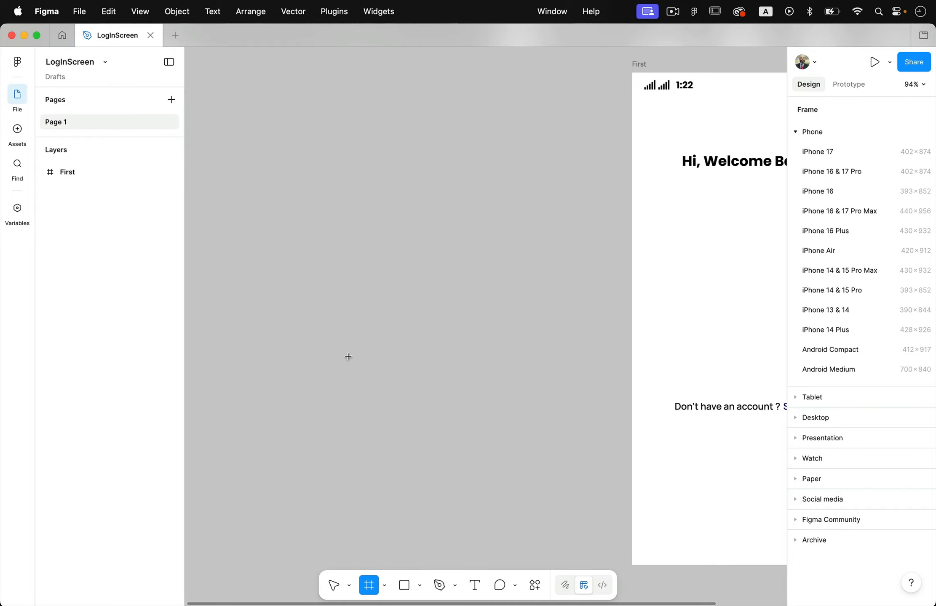
drag(342, 339, 498, 376)
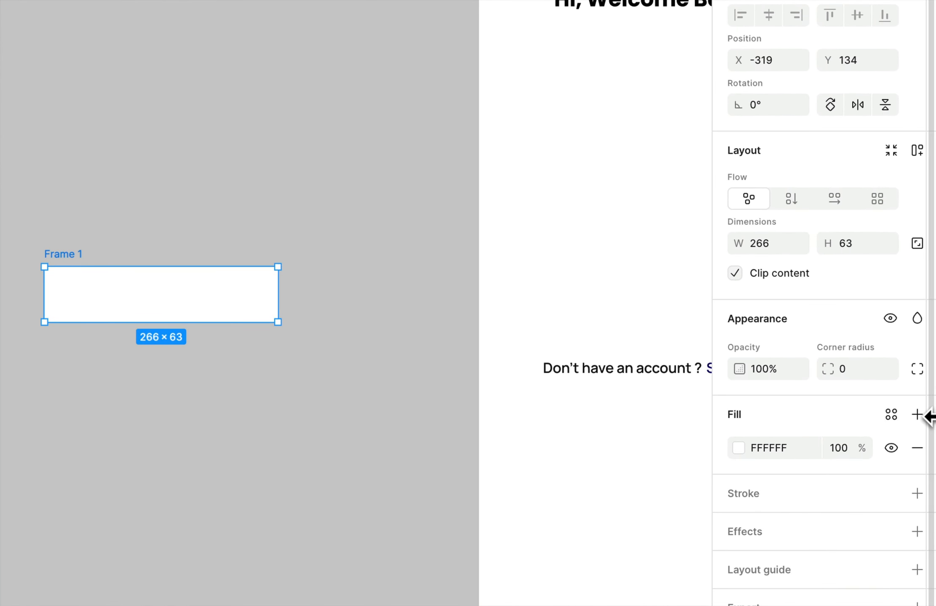
- Set the new frame's fill colour to yellow FFC642
click(737, 448)
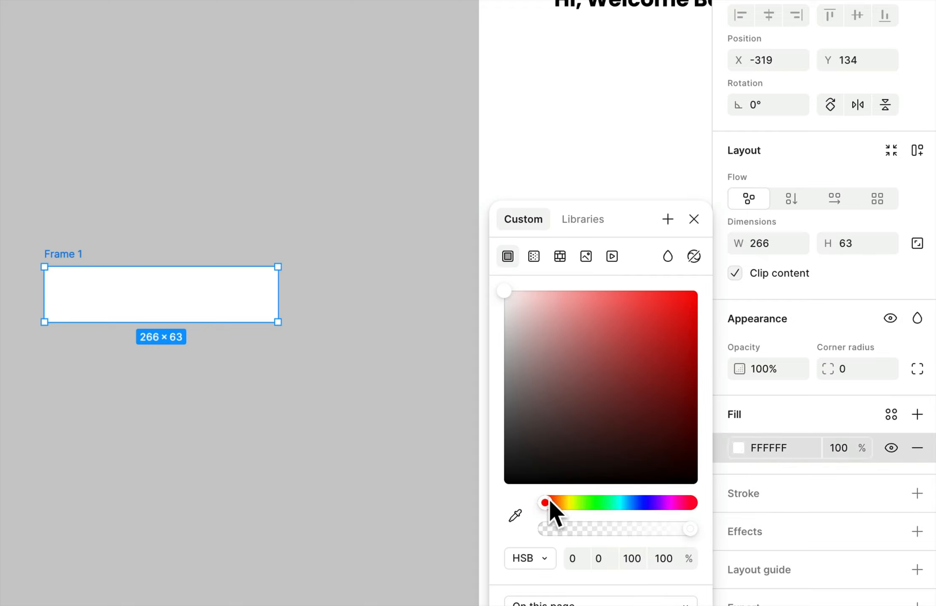
drag(546, 503, 566, 503)
click(620, 297)
drag(627, 302, 648, 291)
drag(567, 503, 560, 503)
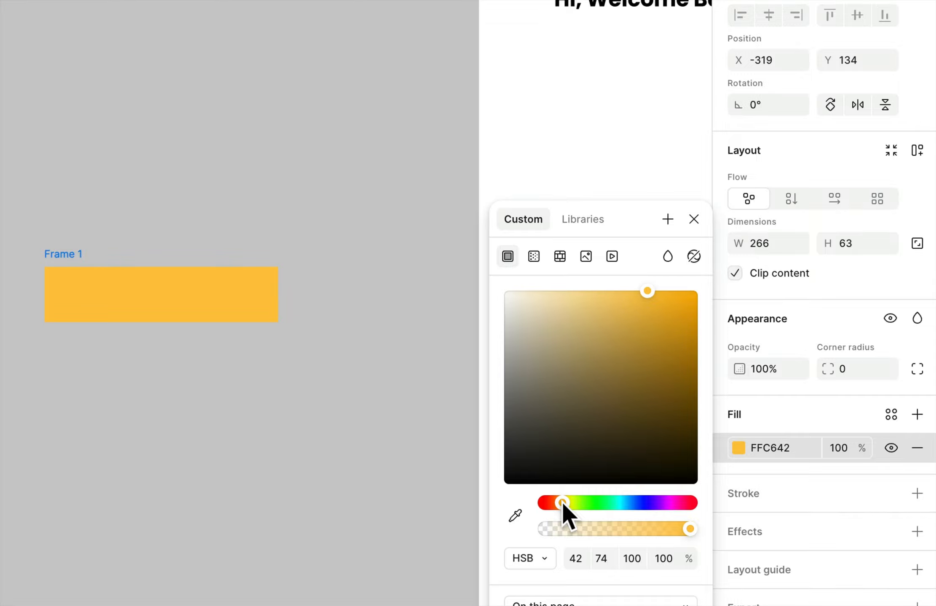
click(809, 408)
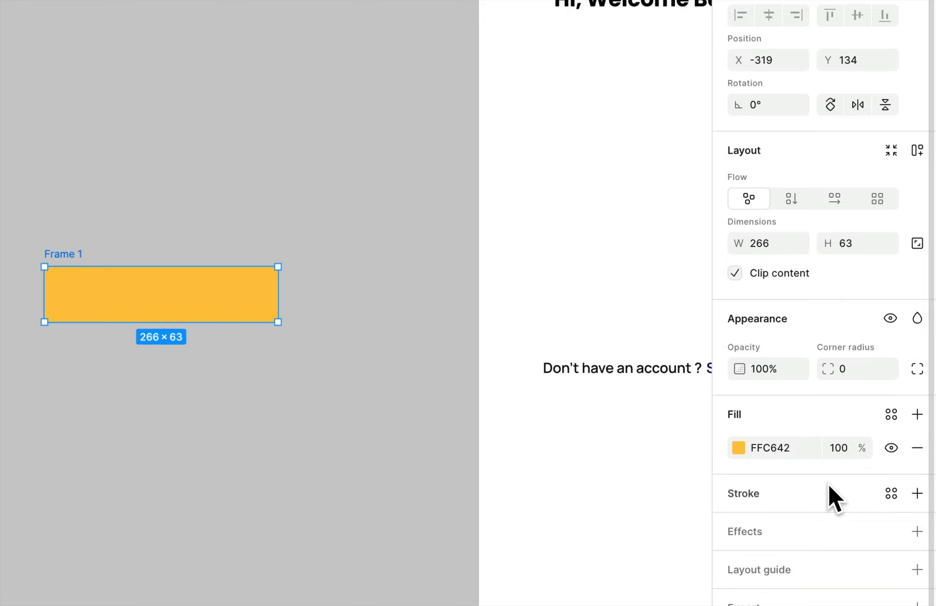
- Add a thick black stroke to the frame and round its corners to a radius of 21
click(917, 493)
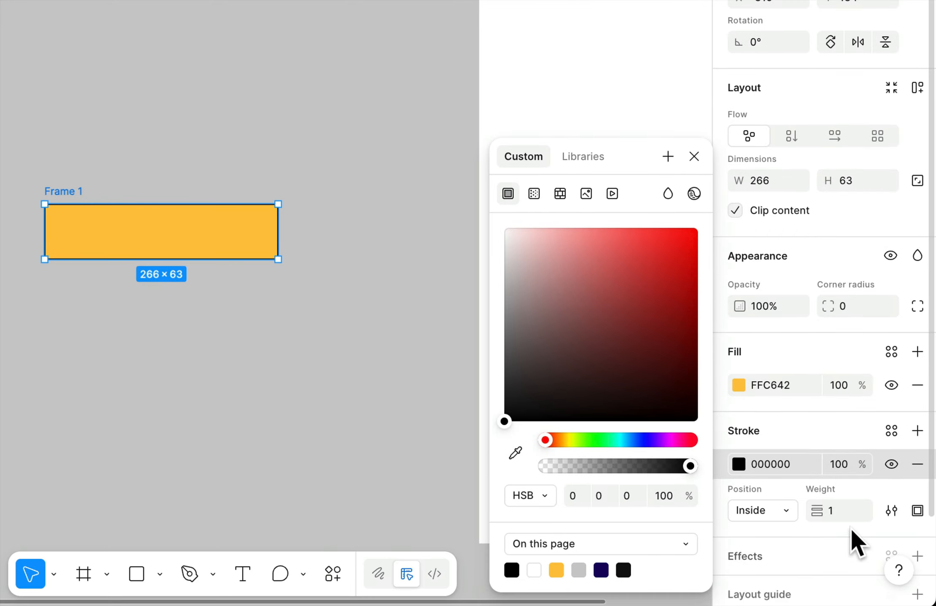
drag(819, 575, 822, 576)
drag(822, 511, 818, 512)
drag(818, 310, 873, 307)
click(328, 361)
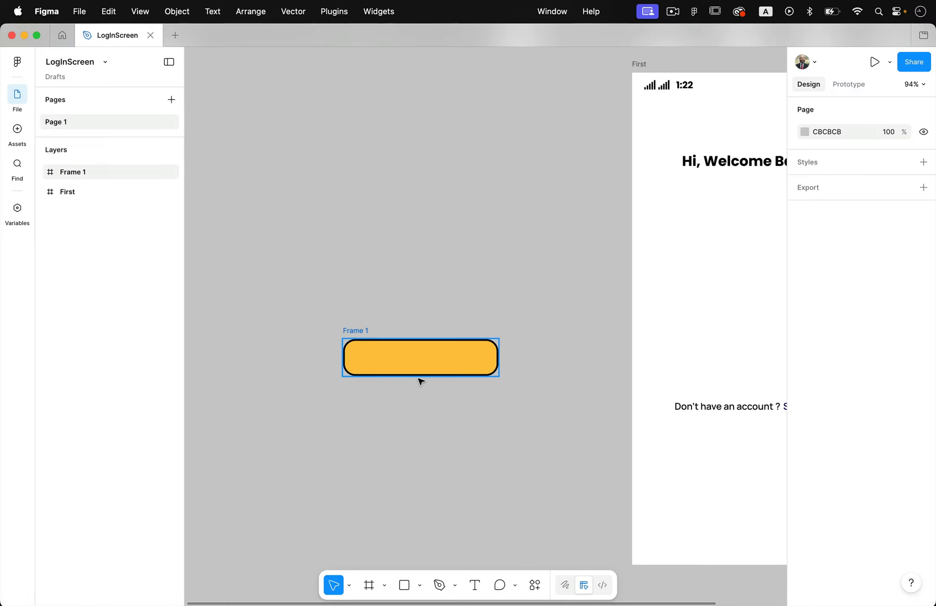
- Add a text layer reading BUTTON inside the yellow frame
scroll(433, 387, up, 3)
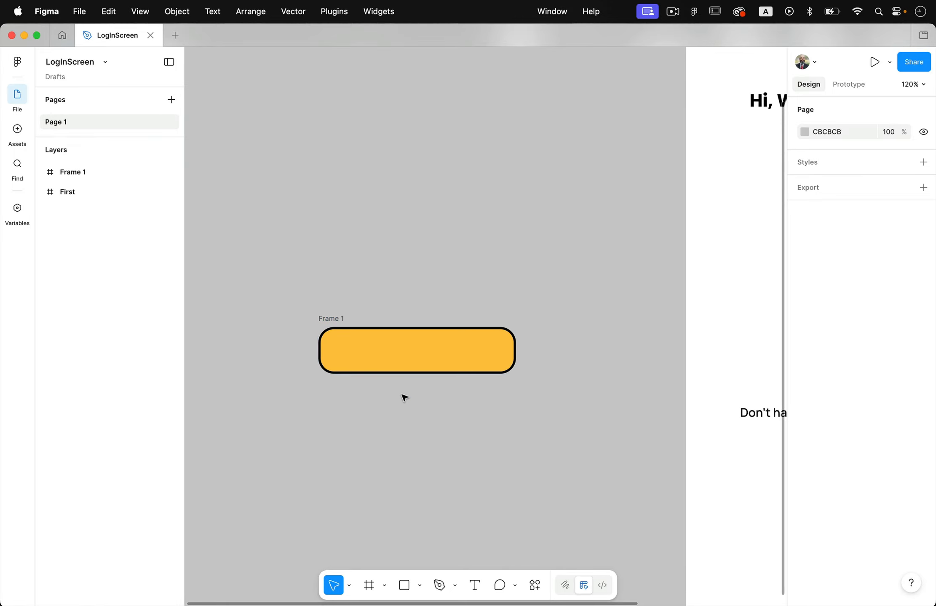
scroll(404, 396, up, 3)
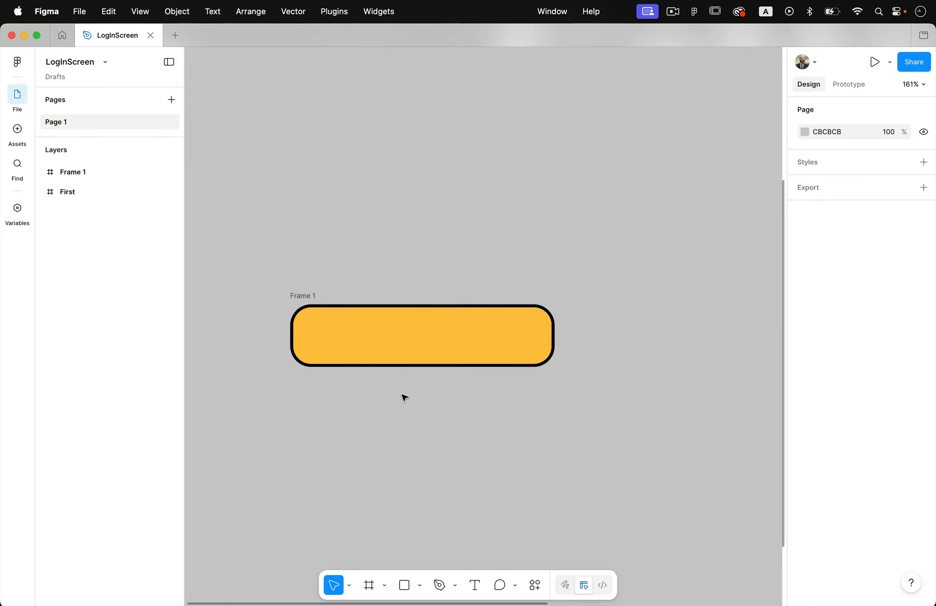
click(475, 588)
click(335, 344)
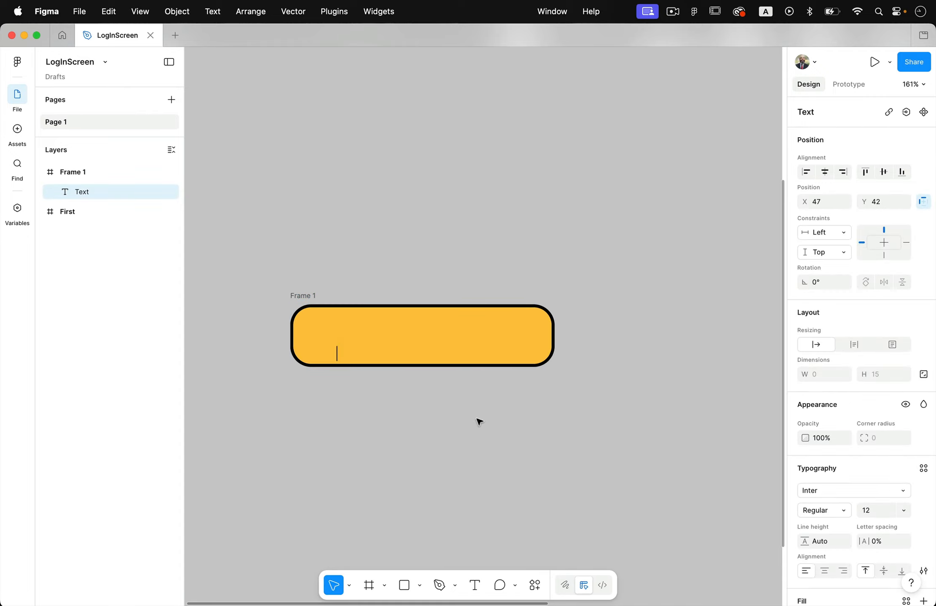
key(Caps_Lock)
text(BUTTON)
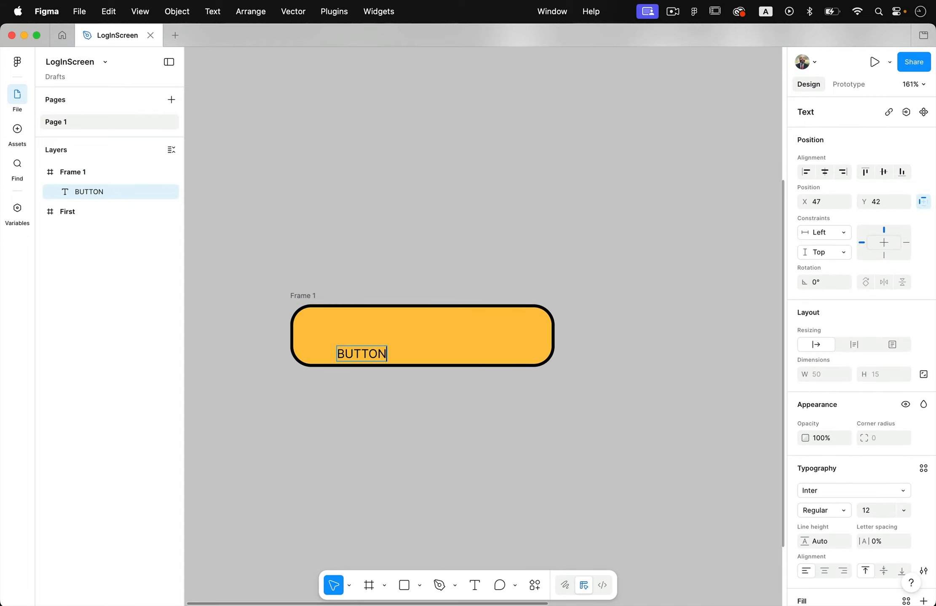
- Style the BUTTON text as Inter Extra Bold at size 32
key(super+a)
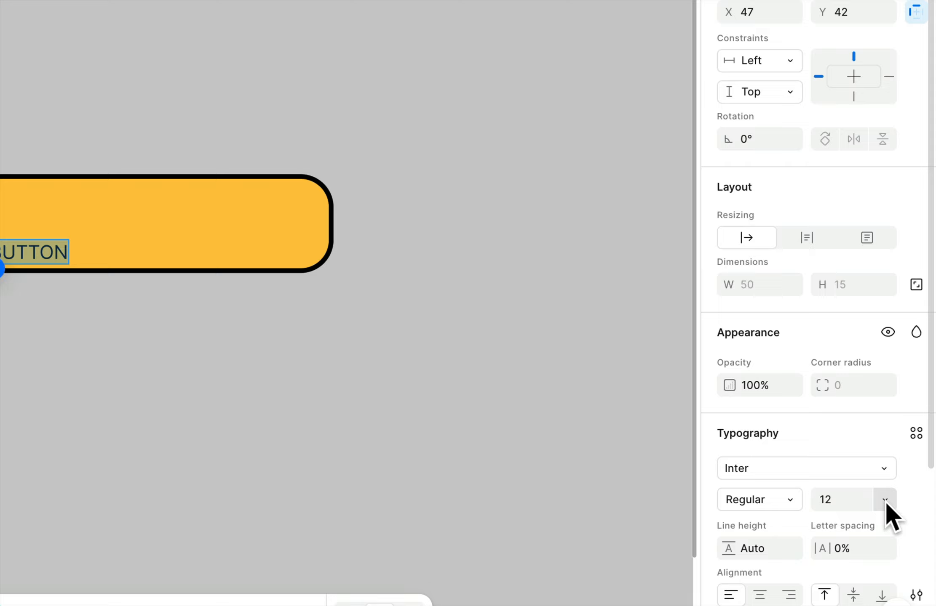
click(903, 511)
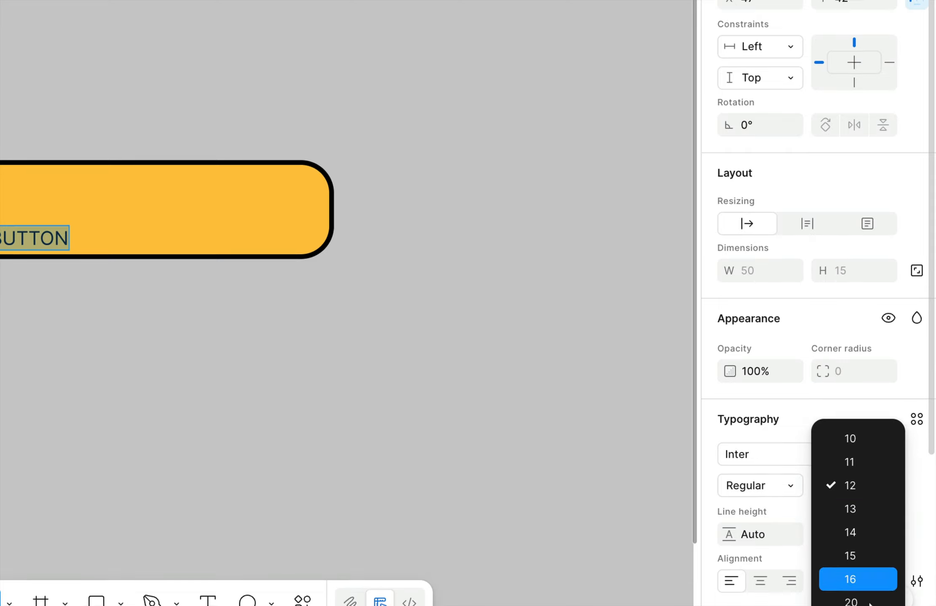
click(855, 563)
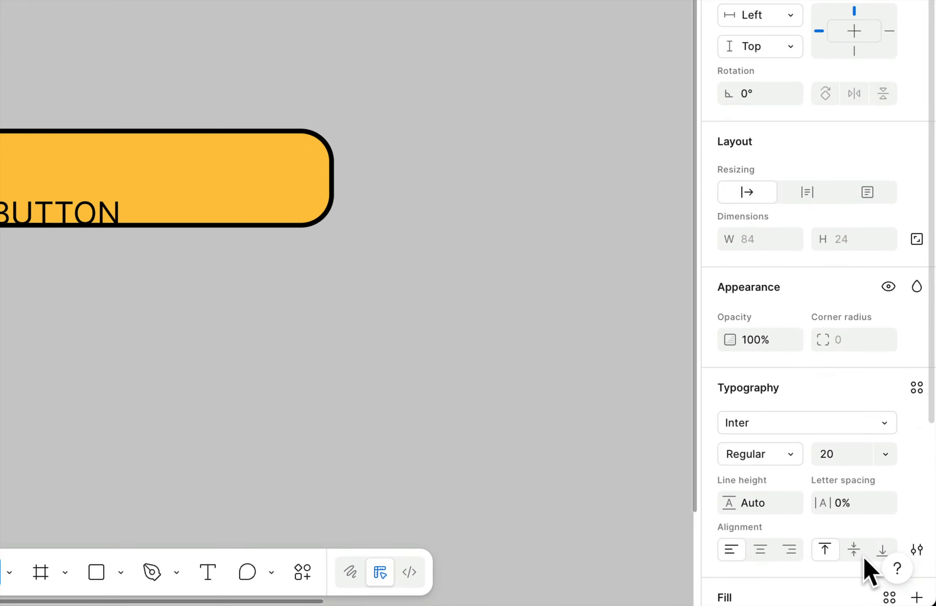
click(786, 453)
click(792, 548)
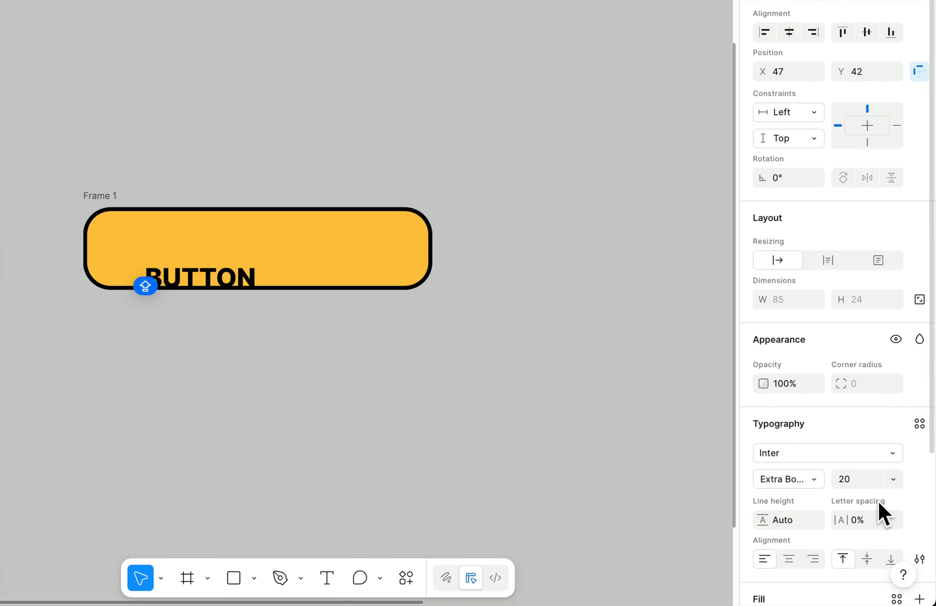
click(886, 479)
click(888, 518)
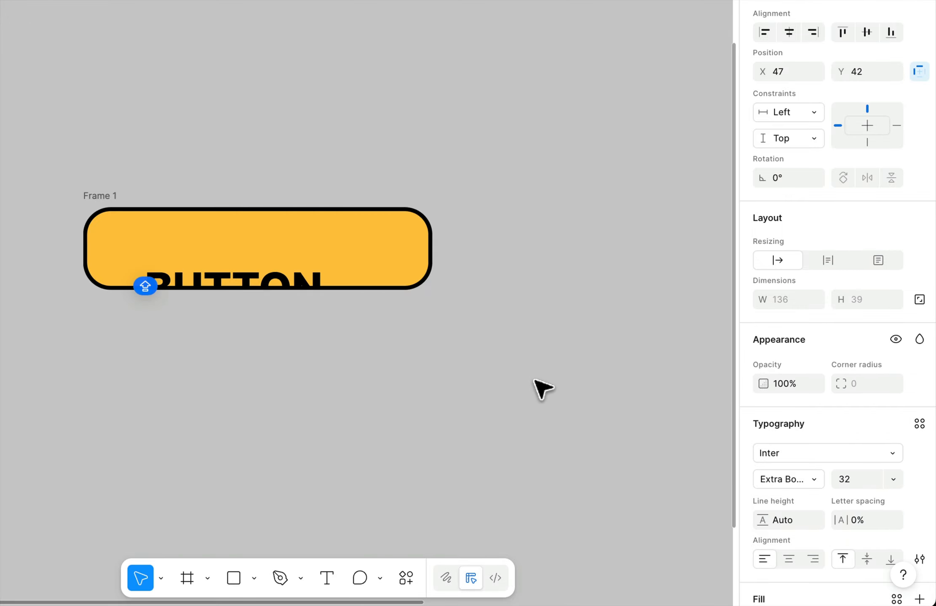
- Move the BUTTON text to the centre of the frame
key(super+a)
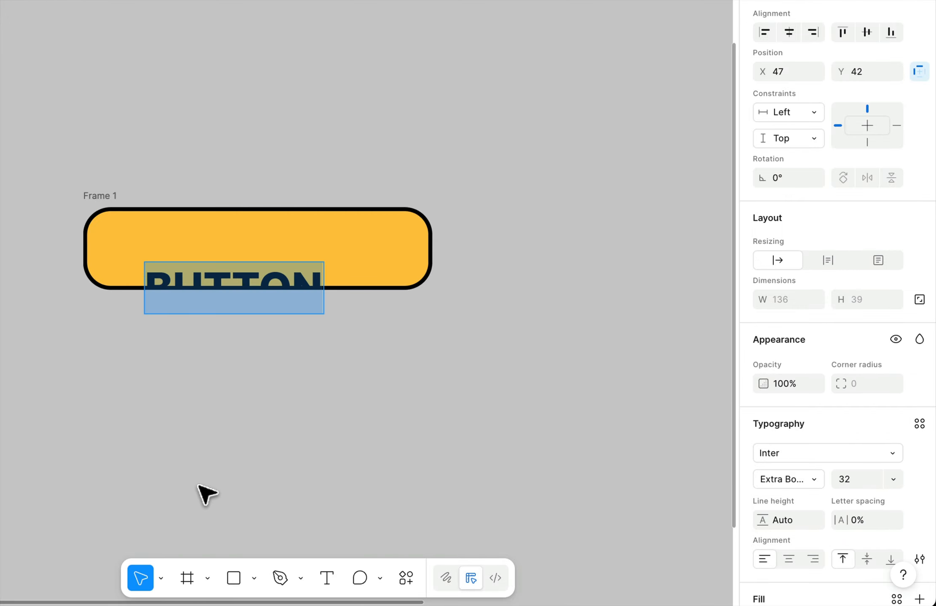
key(Escape)
drag(231, 286, 257, 249)
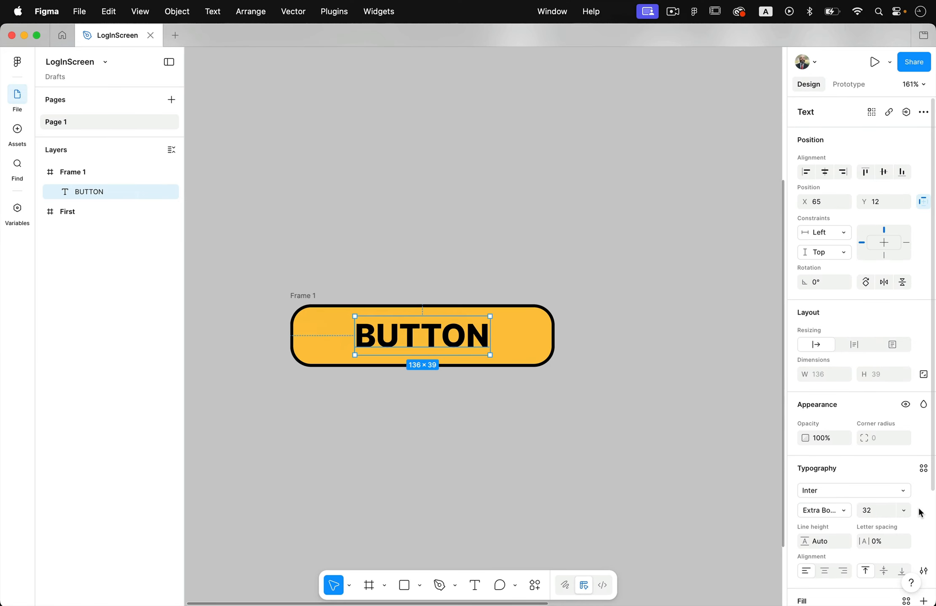
- Change the BUTTON text colour to white
scroll(892, 494, down, 3)
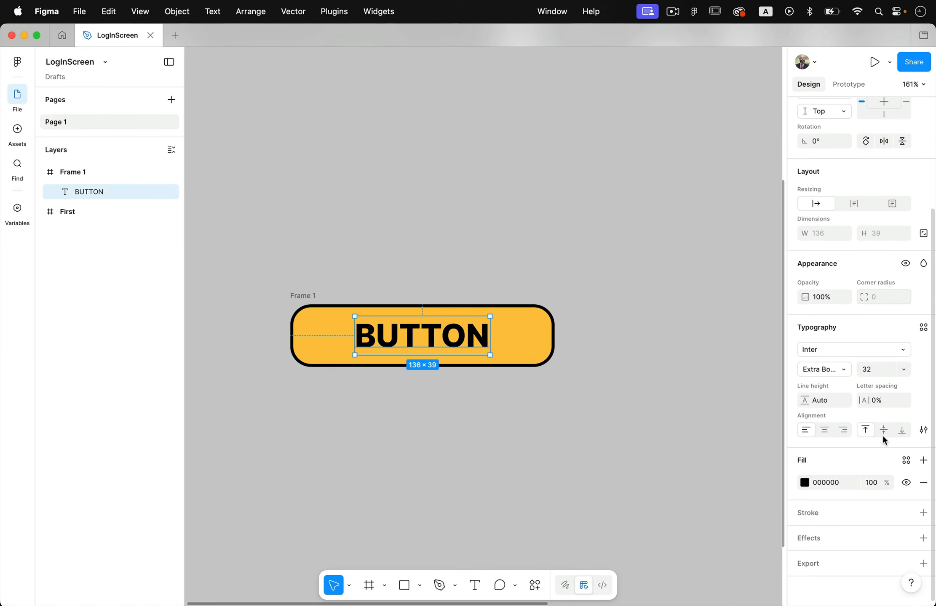
click(805, 482)
drag(683, 404, 649, 353)
click(591, 374)
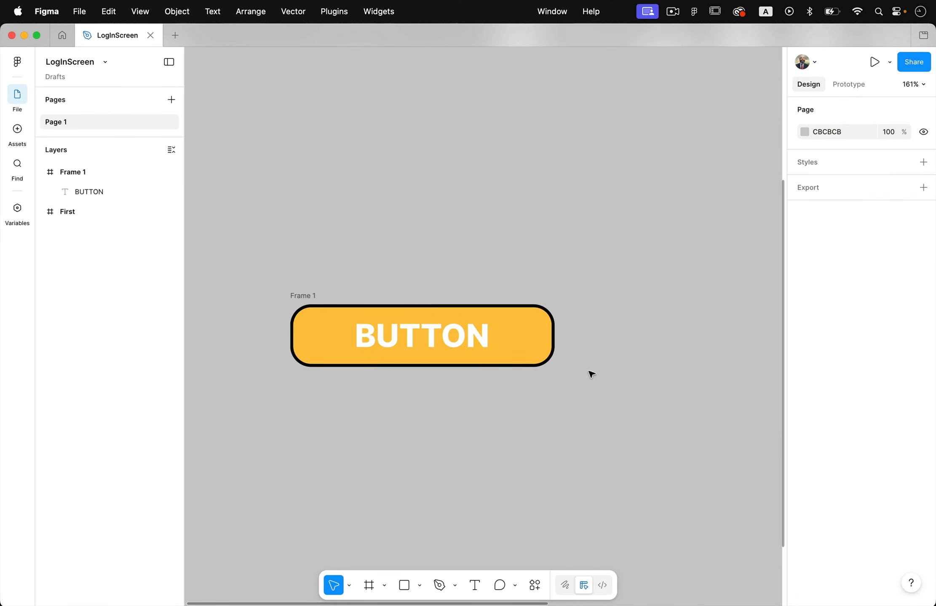
- Select the button frame and apply auto layout to it
click(484, 350)
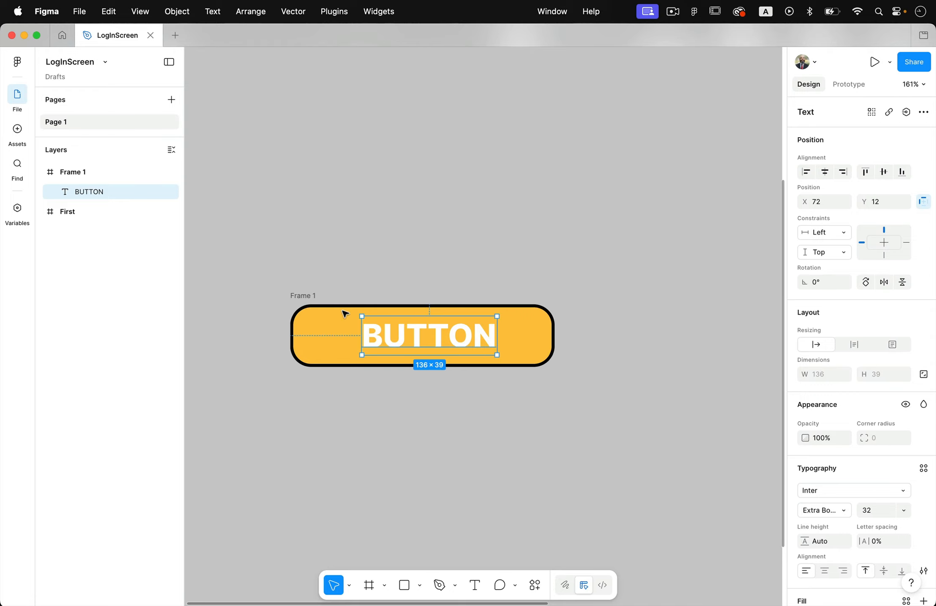
drag(278, 283, 577, 398)
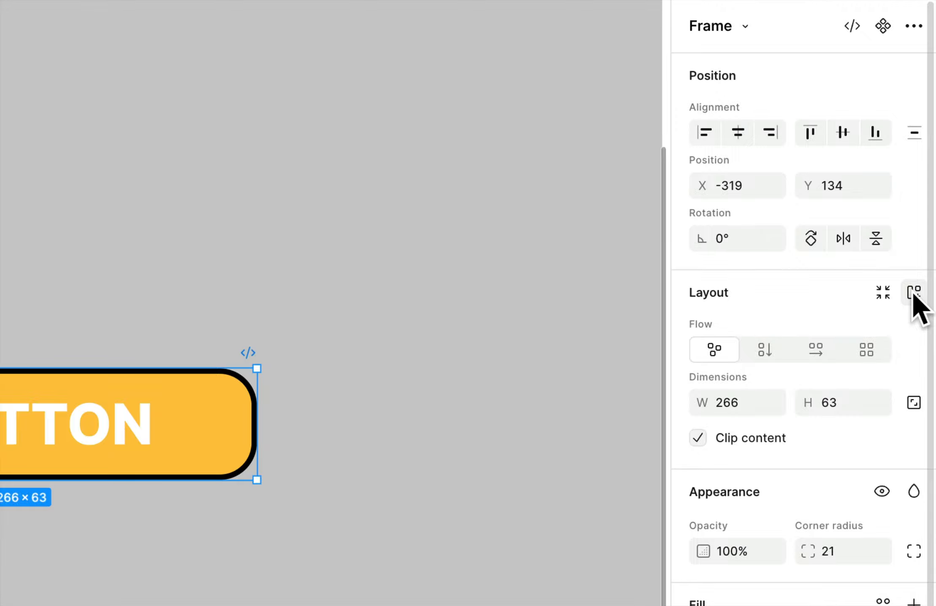
click(913, 293)
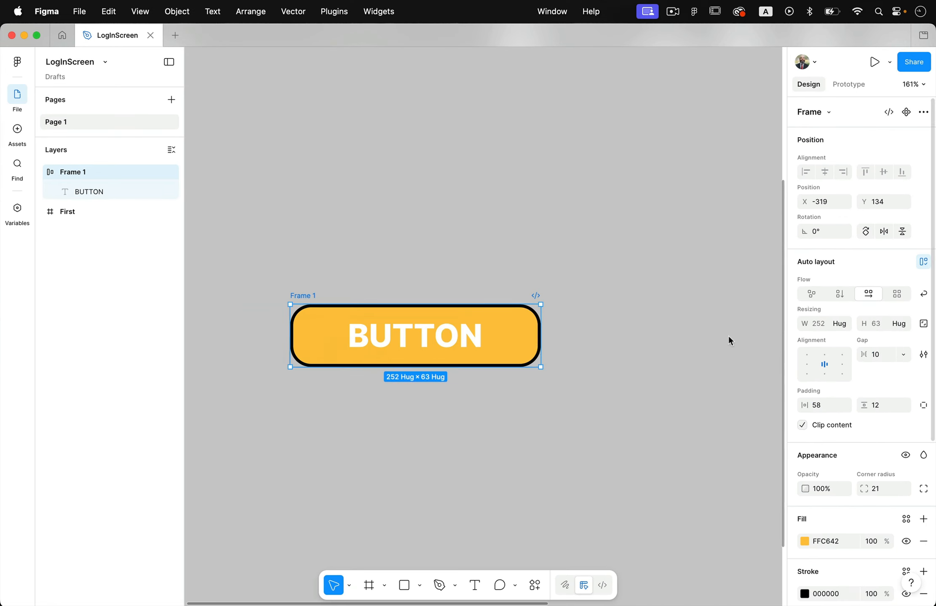
- Turn the button frame into a component with Create component
click(316, 553)
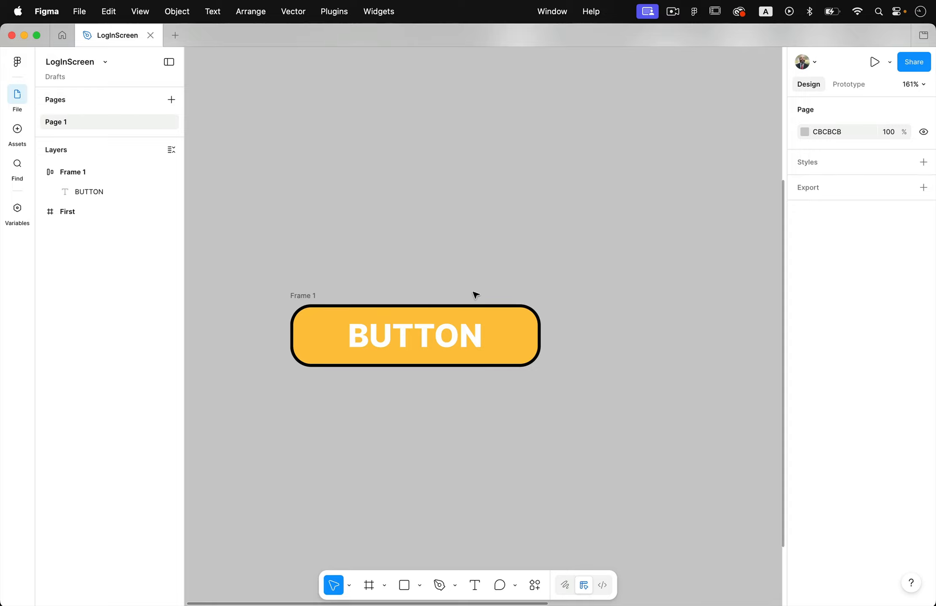
click(298, 293)
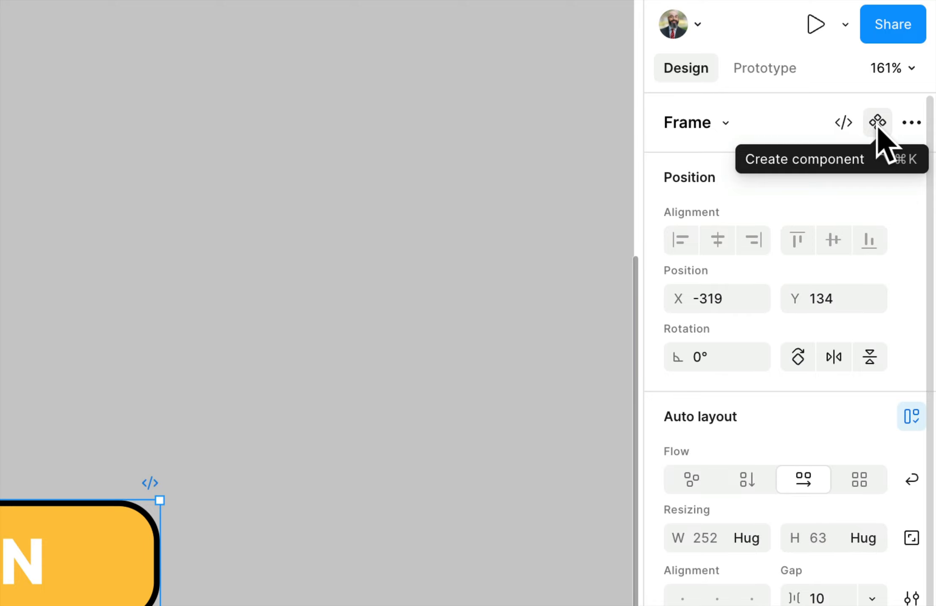
click(878, 124)
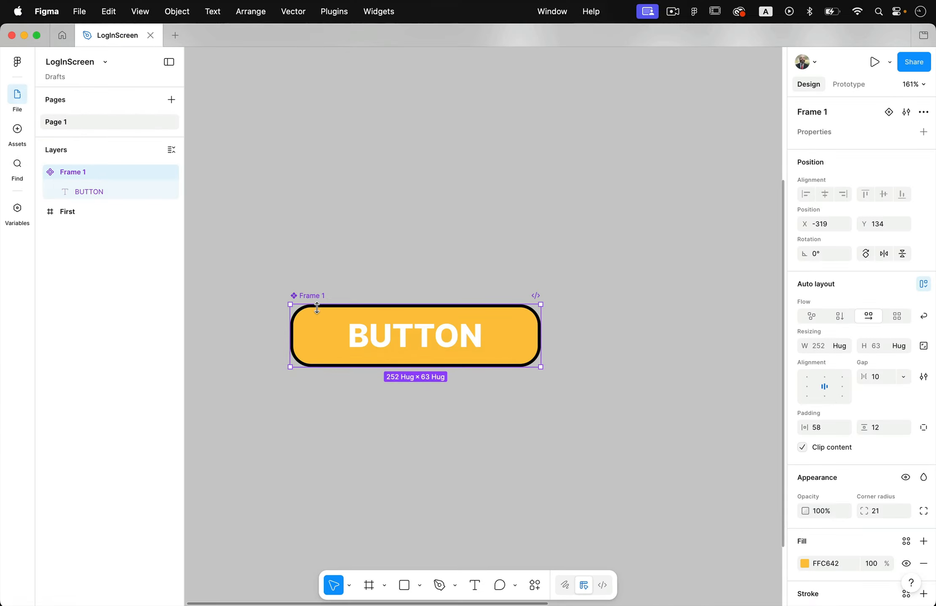
- Rename the component to BUTTON
double_click(311, 296)
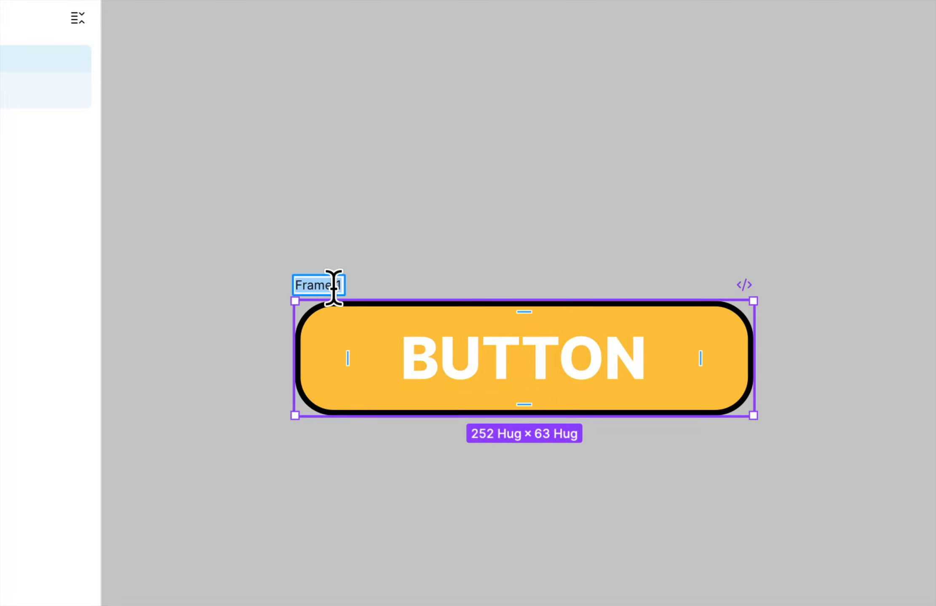
text(BUTTON)
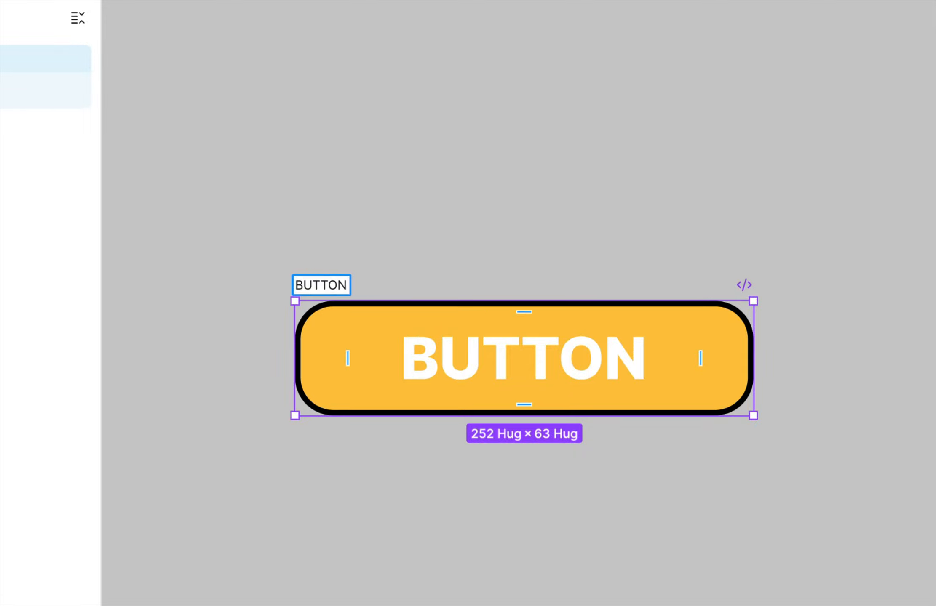
click(426, 268)
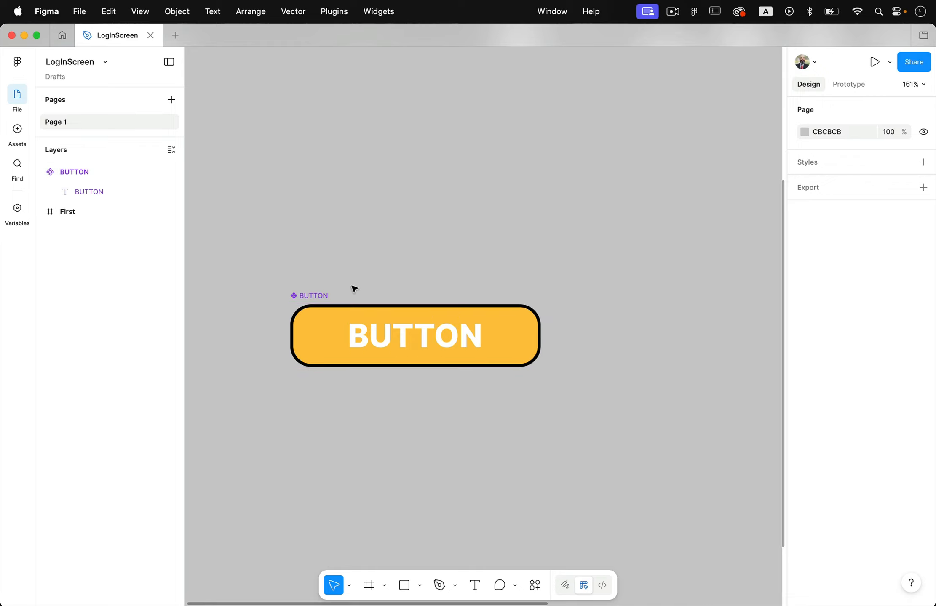
- Open the Assets panel to view the components in this file
scroll(353, 288, down, 5)
scroll(404, 328, right, 6)
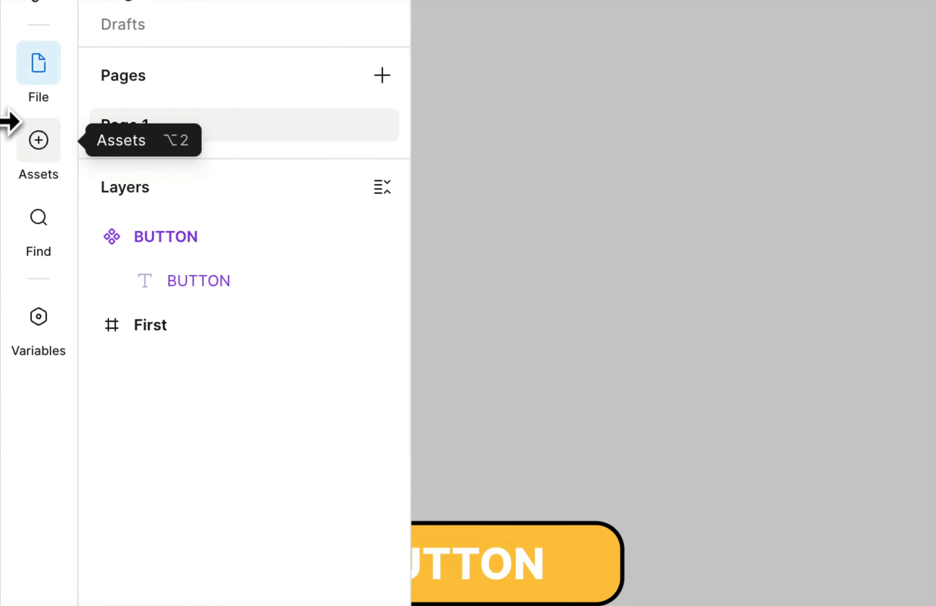
click(37, 133)
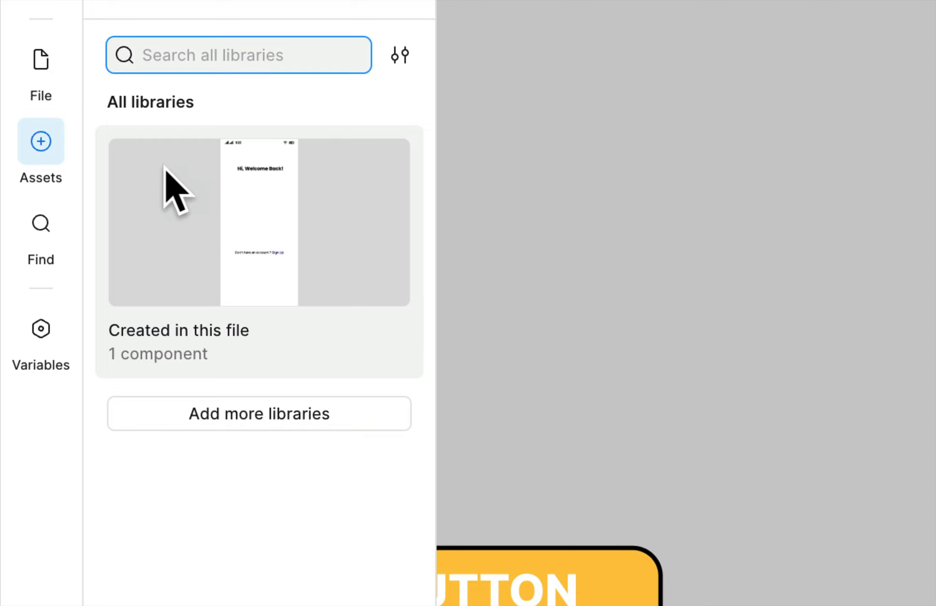
- Place two instances of the BUTTON component from this file's library onto the login screen
click(248, 226)
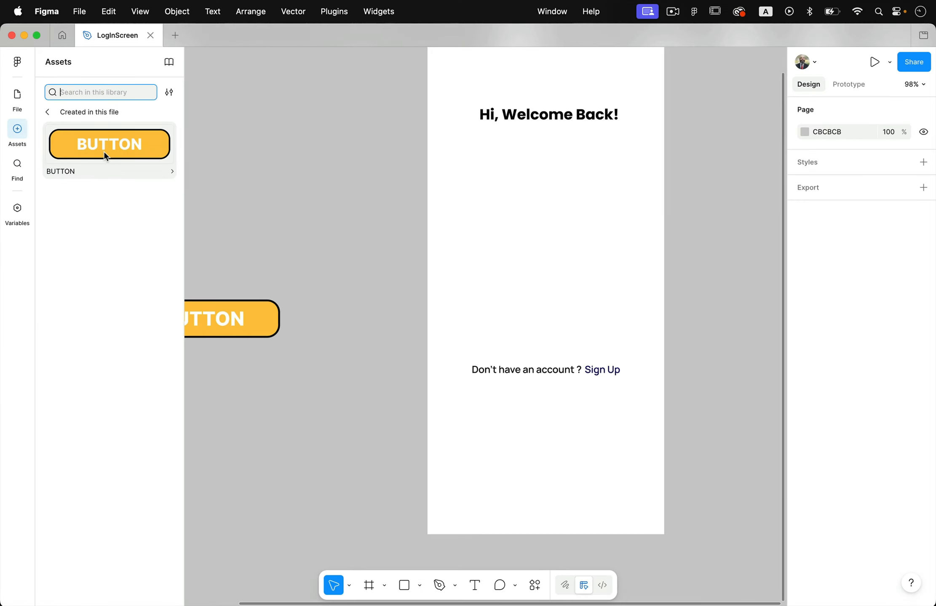
drag(104, 151, 539, 289)
drag(145, 152, 583, 334)
click(681, 326)
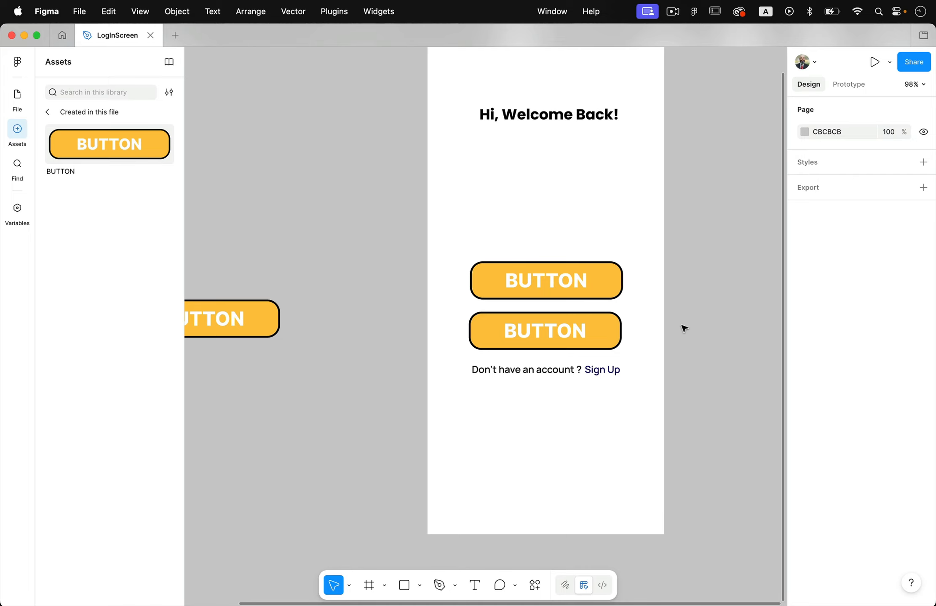
- Change the upper button instance's label text to LOG IN
scroll(682, 328, left, 3)
scroll(683, 328, down, 2)
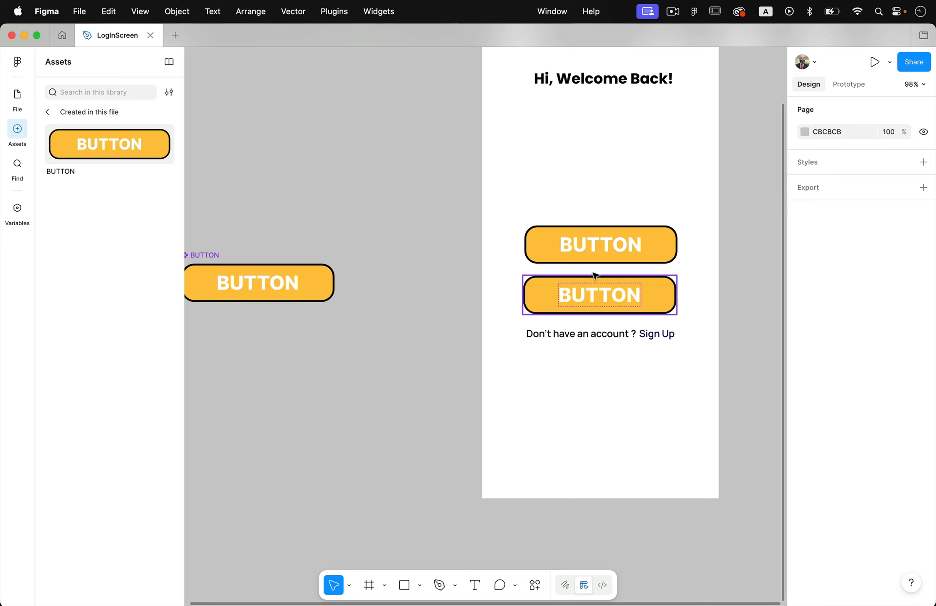
double_click(603, 252)
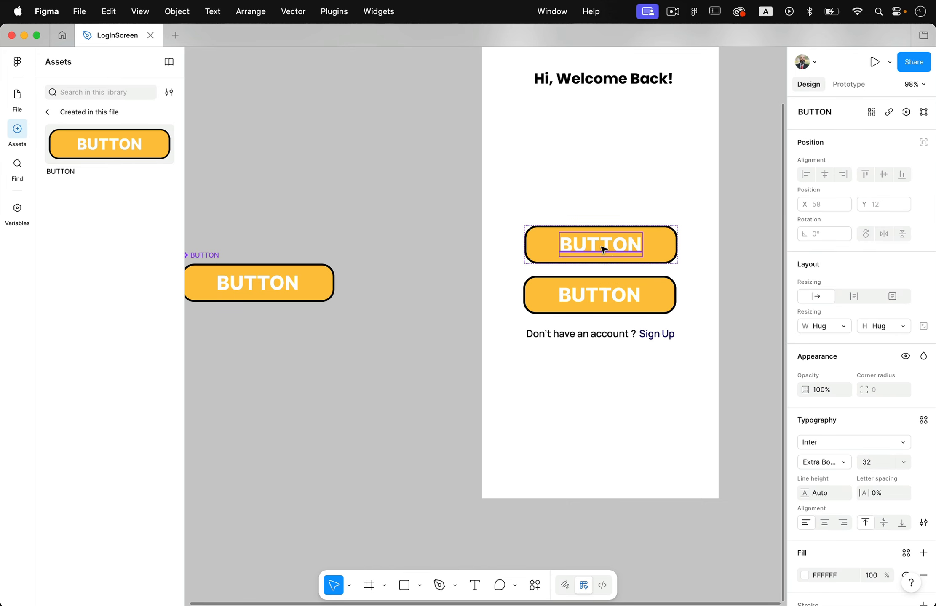
double_click(603, 250)
text(Login)
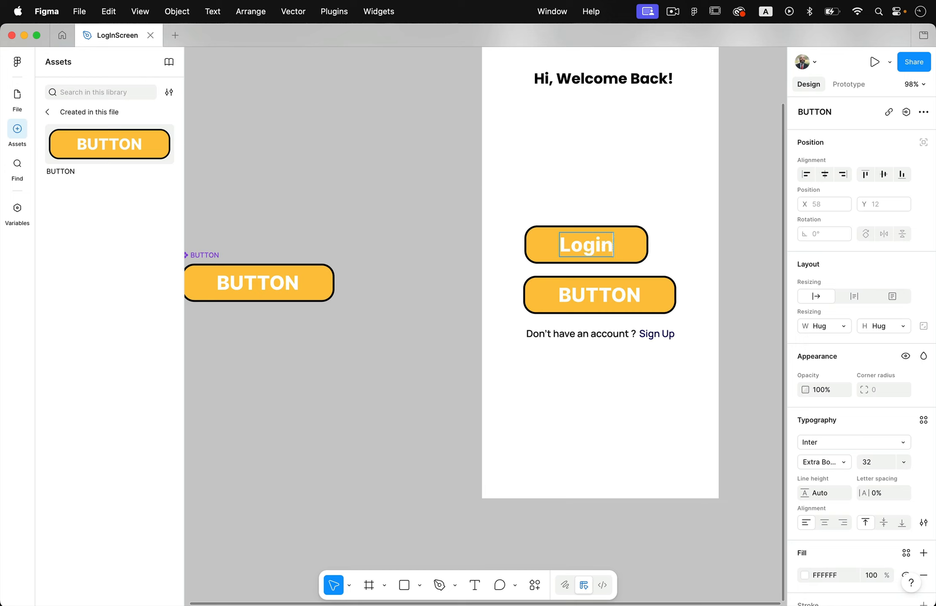
key(super+a)
key(Caps_Lock)
text(LOG IN)
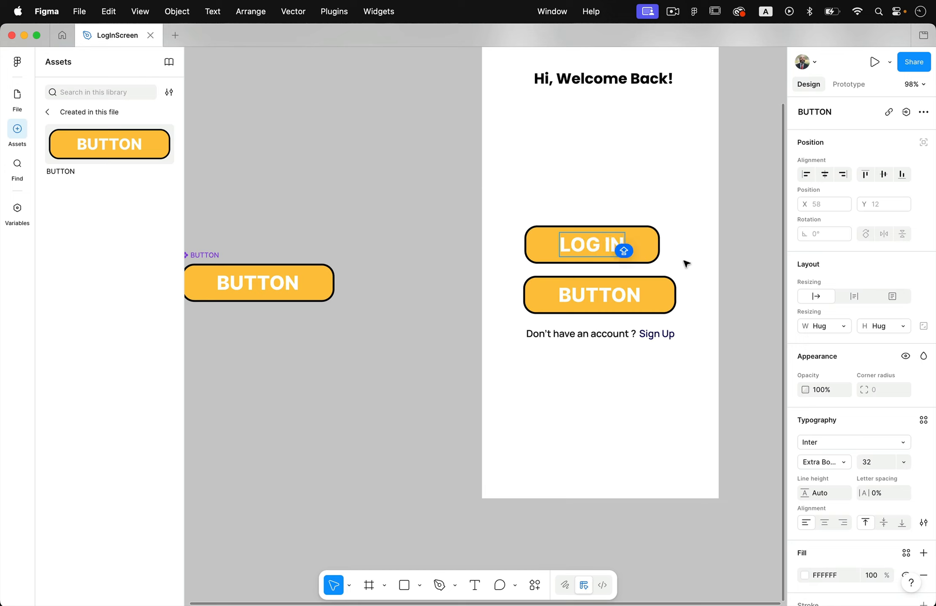
key(Escape)
- Change the lower button instance's label text to SIGN UP
click(618, 294)
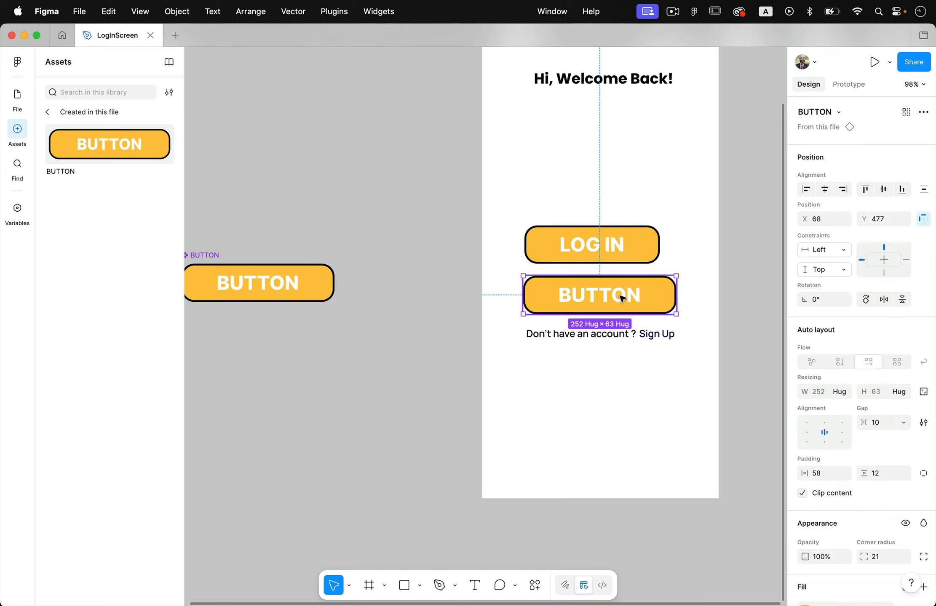
click(622, 298)
double_click(619, 301)
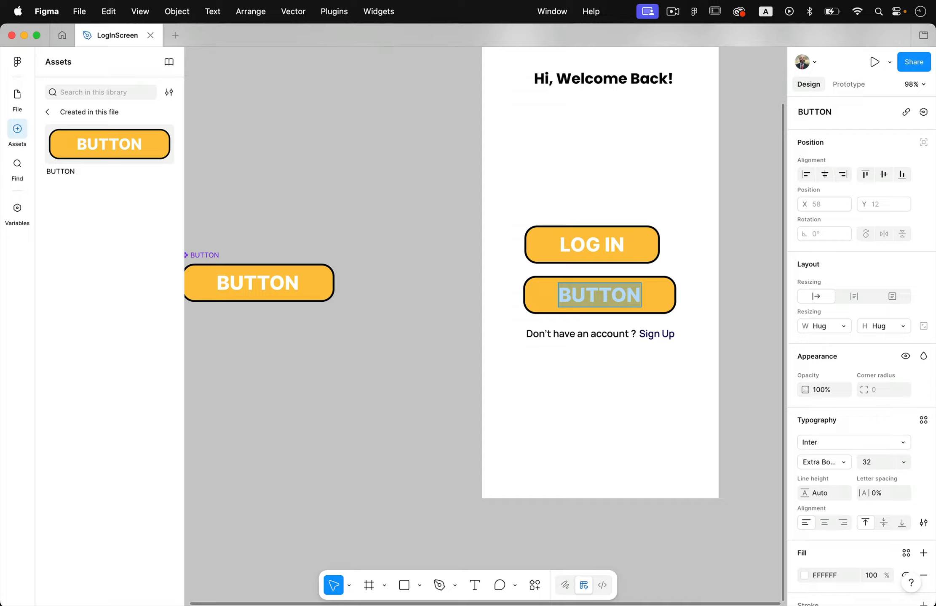
text(SIGN UP)
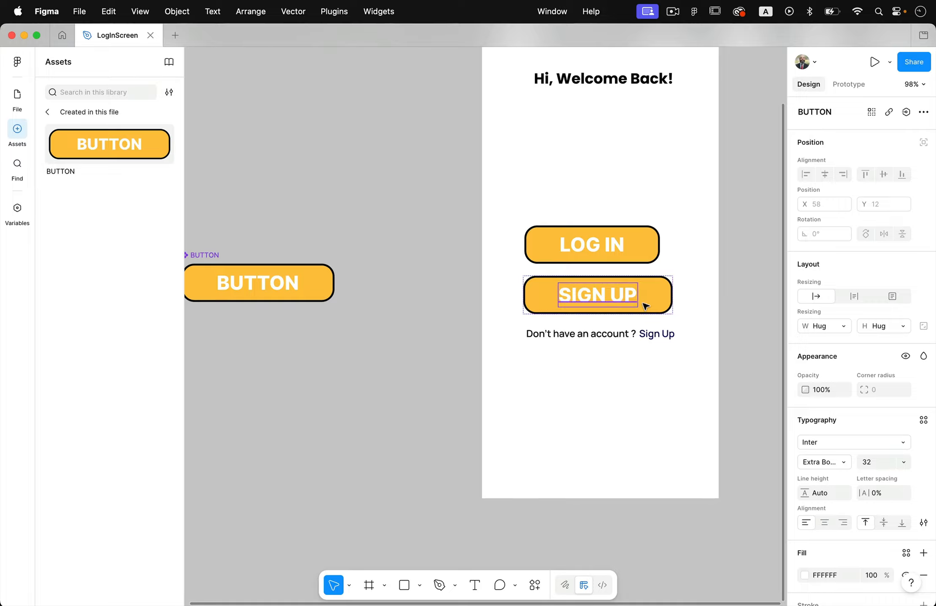
click(705, 289)
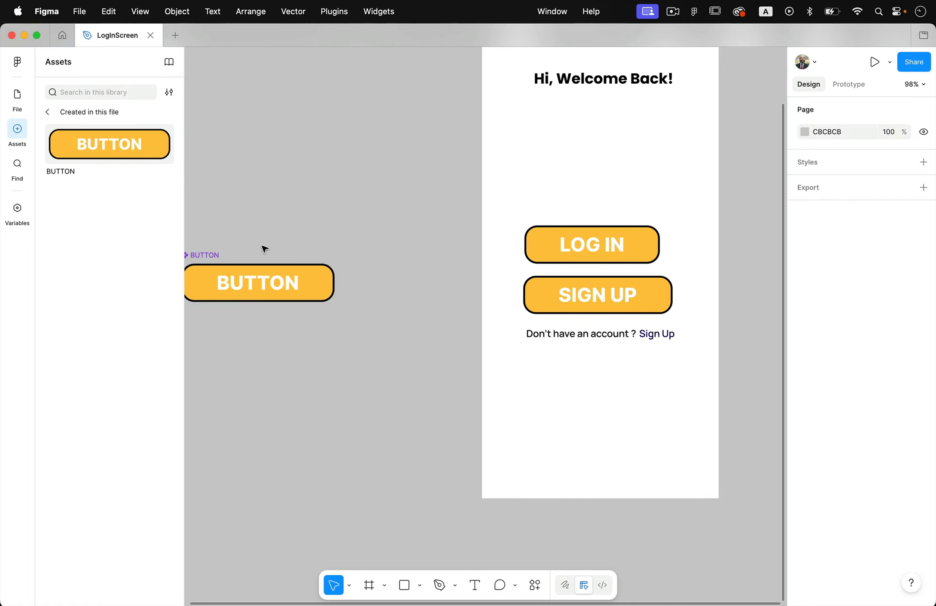
- Set the main BUTTON component's stroke colour to red CF2222
scroll(326, 310, left, 1)
scroll(327, 309, down, 1)
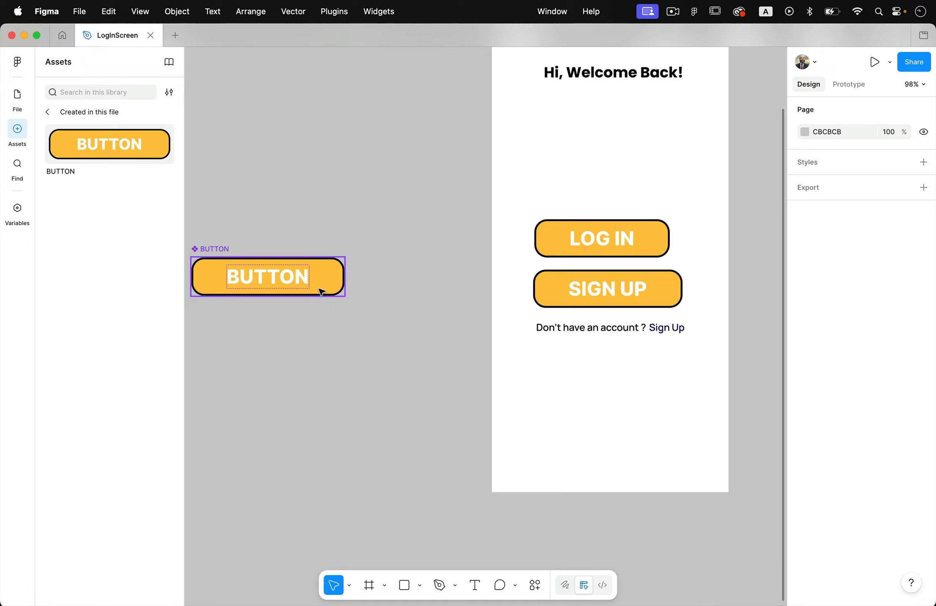
click(213, 257)
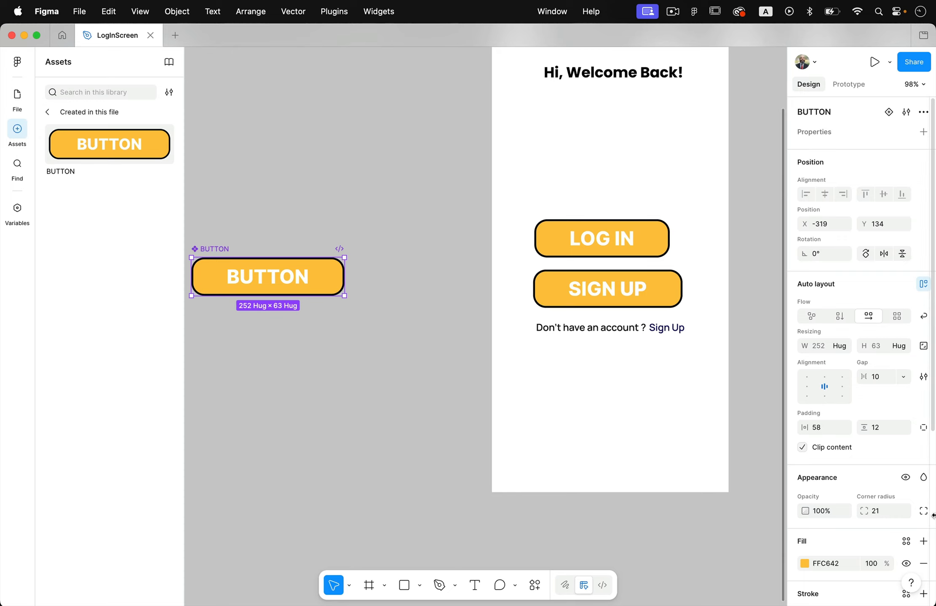
scroll(932, 516, down, 6)
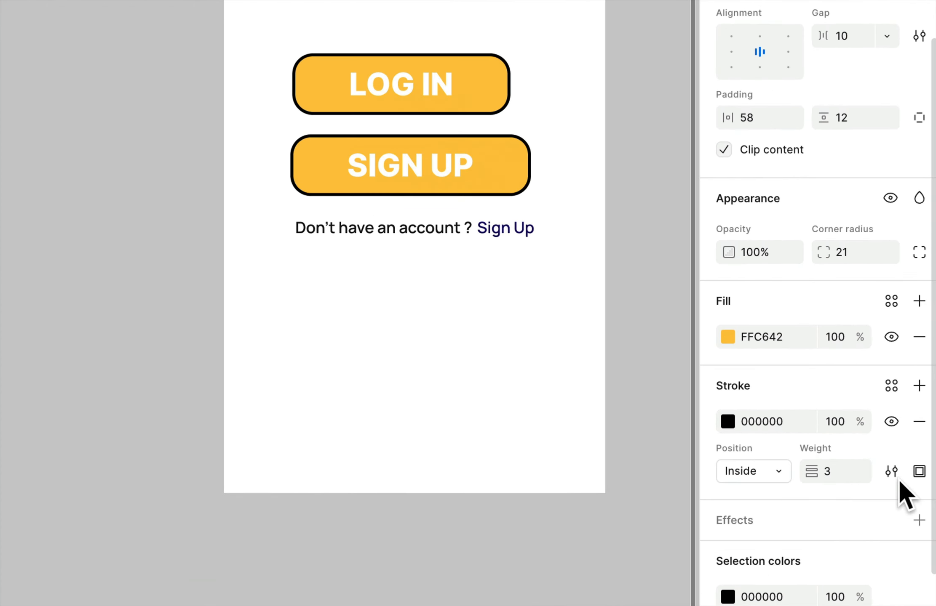
click(727, 421)
click(650, 312)
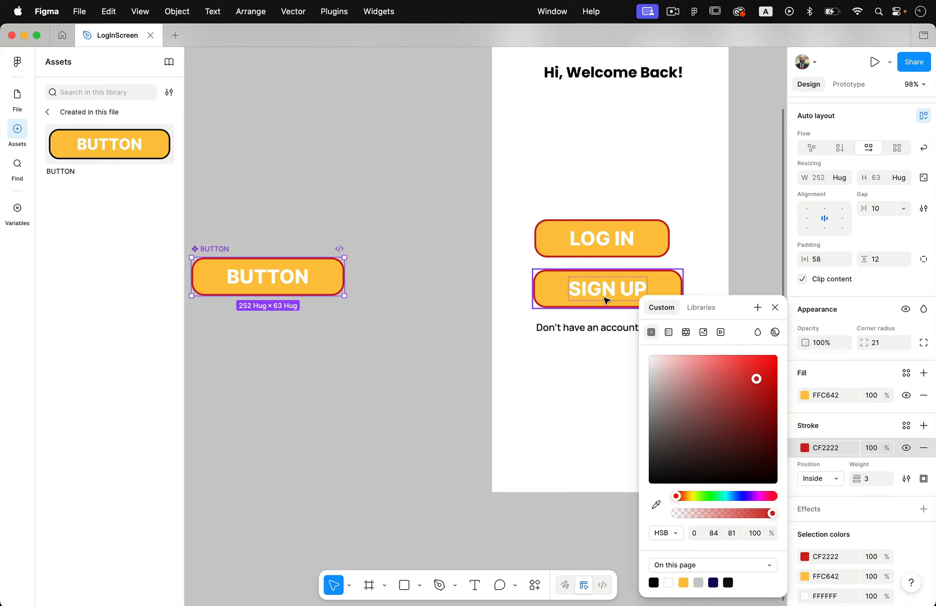
click(478, 301)
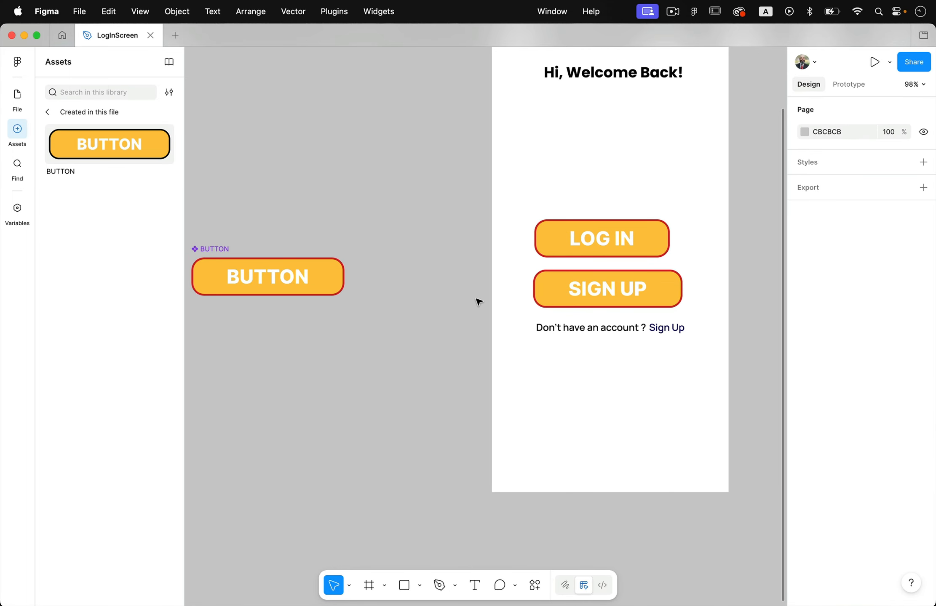
- Override the LOG IN button's fill colour to blue 42A4FF
click(655, 247)
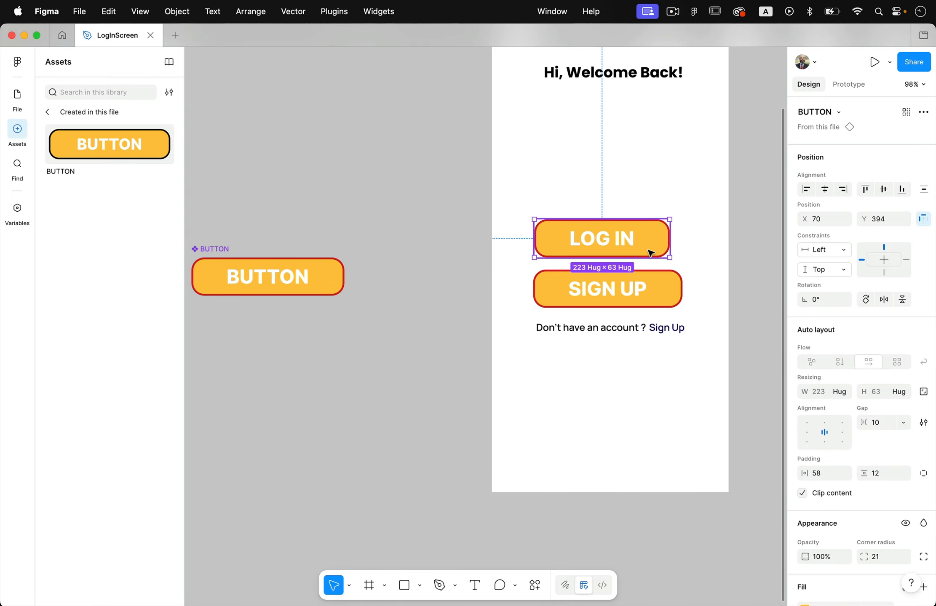
scroll(901, 455, down, 5)
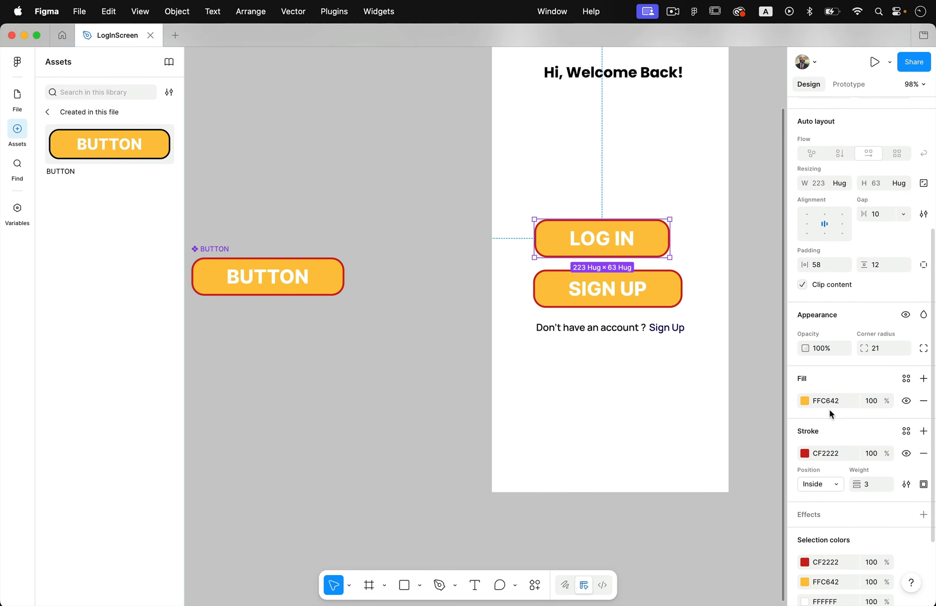
click(805, 402)
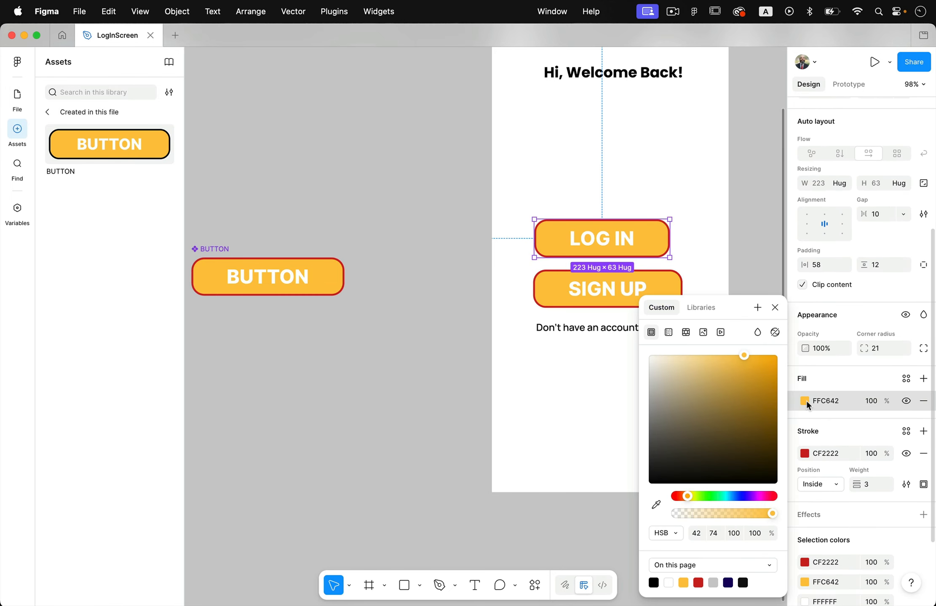
click(731, 497)
click(848, 437)
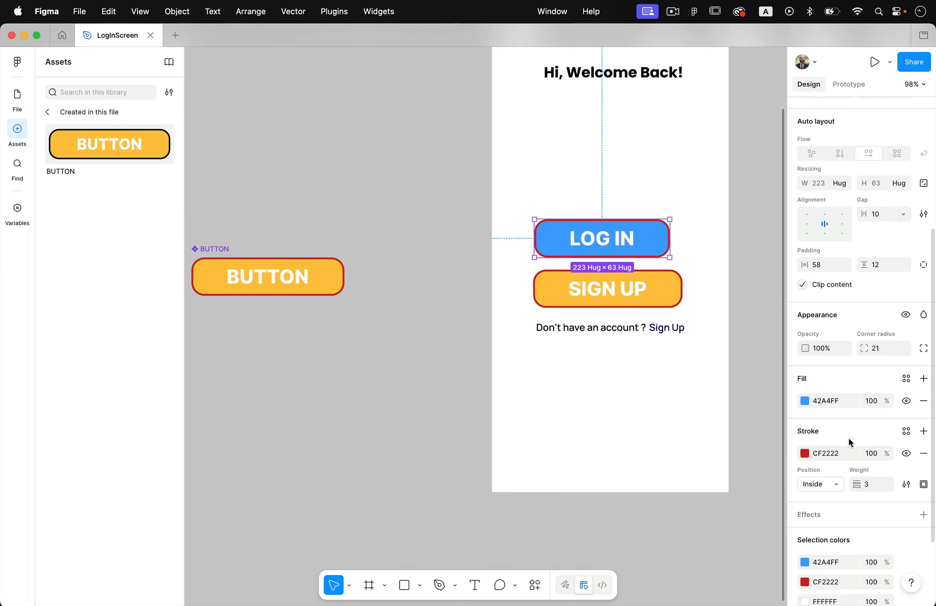
- Override the LOG IN button's stroke colour to a dark blue
click(804, 454)
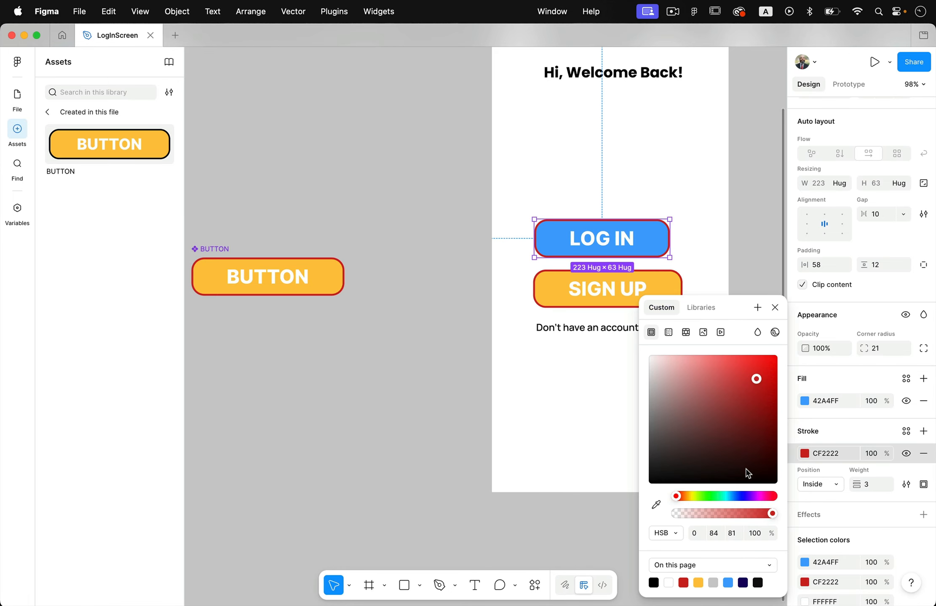
click(735, 497)
mouse_move(737, 426)
mouse_down()
mouse_move(740, 408)
mouse_move(741, 419)
mouse_up()
click(753, 263)
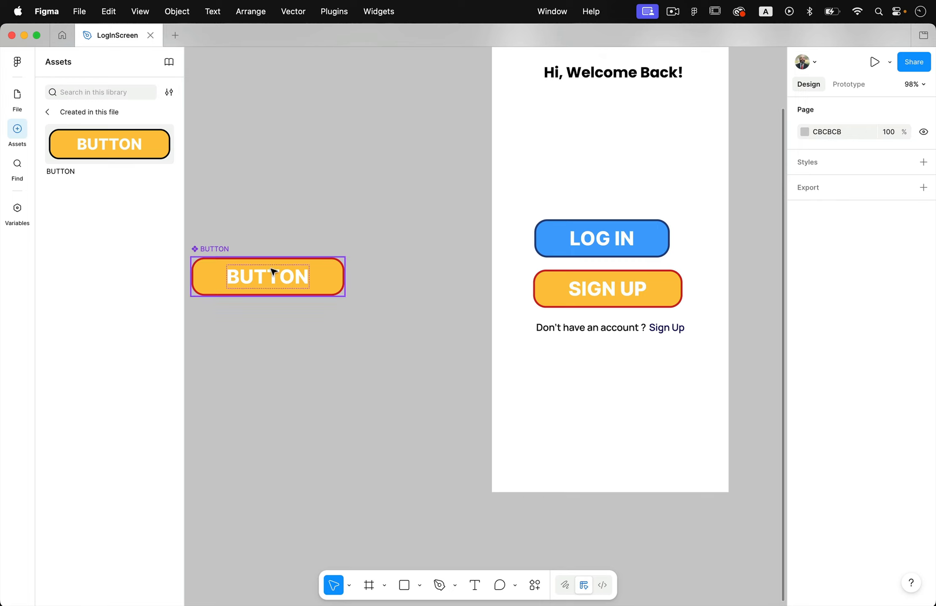
- Change the main BUTTON component's label font to Irish Grover
click(320, 276)
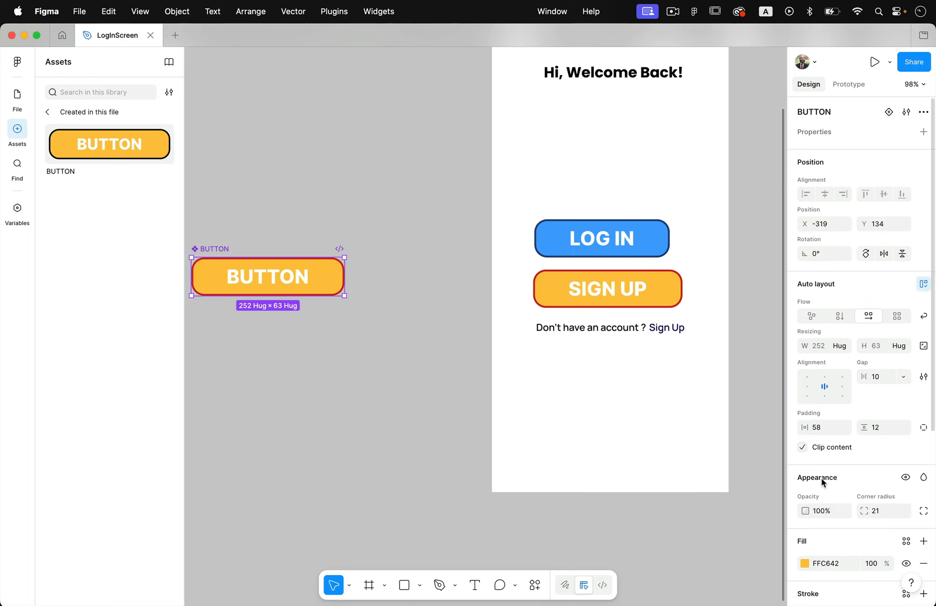
scroll(821, 421, down, 3)
scroll(821, 497, down, 5)
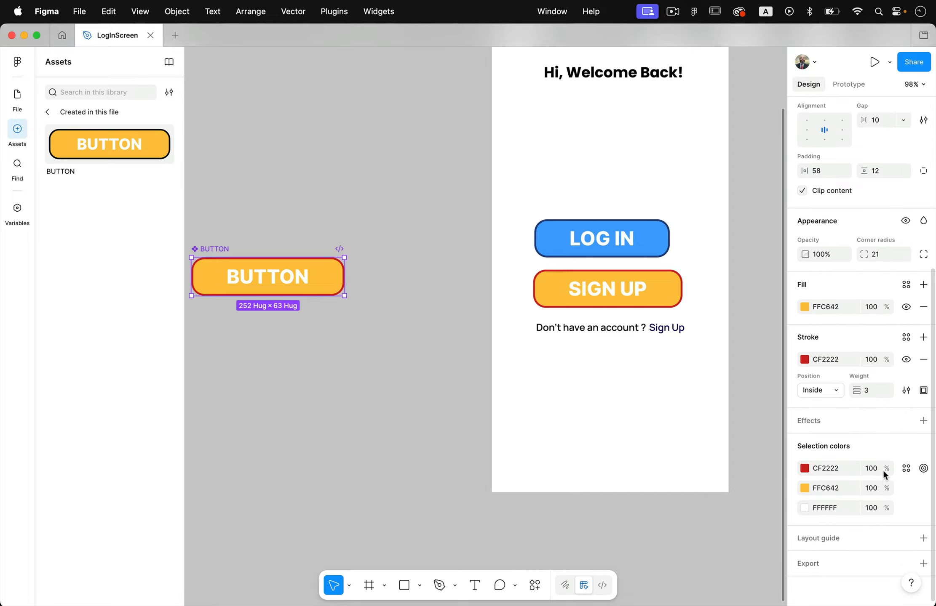
scroll(905, 450, up, 5)
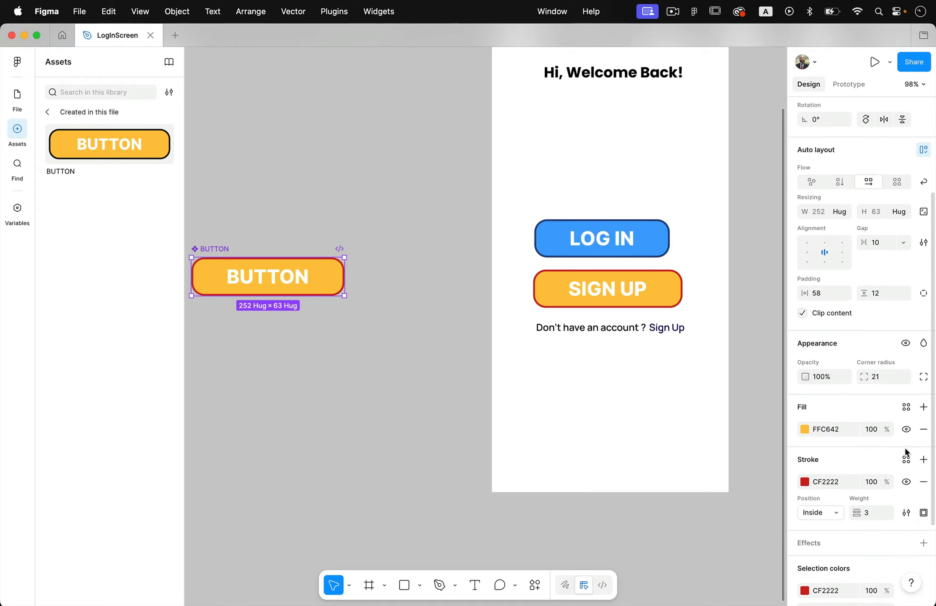
double_click(272, 285)
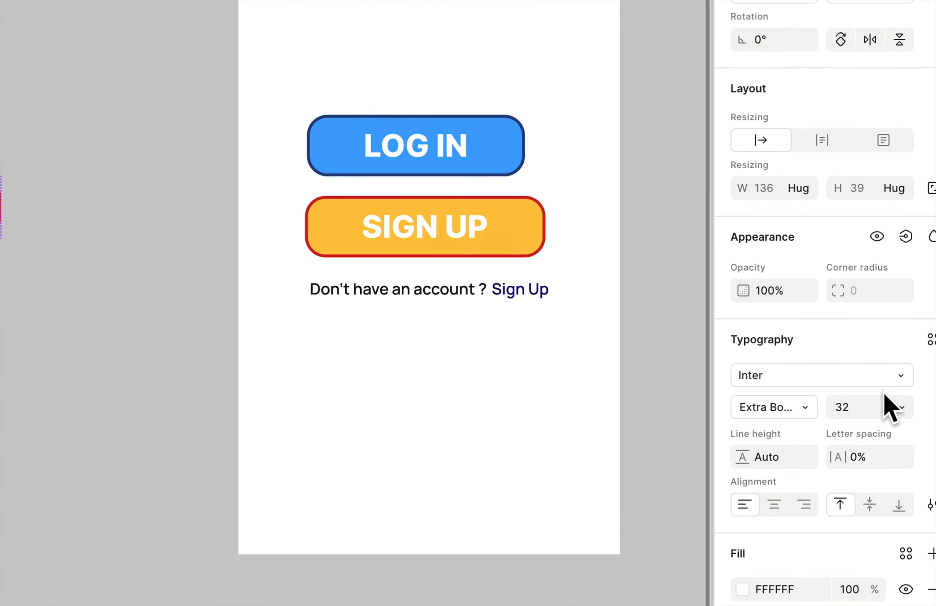
click(901, 380)
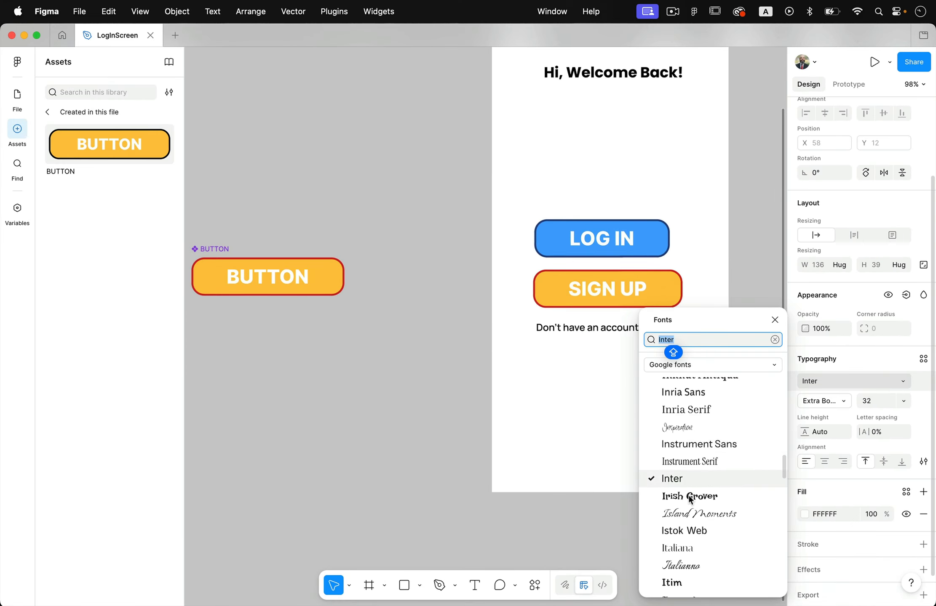
click(569, 562)
click(567, 471)
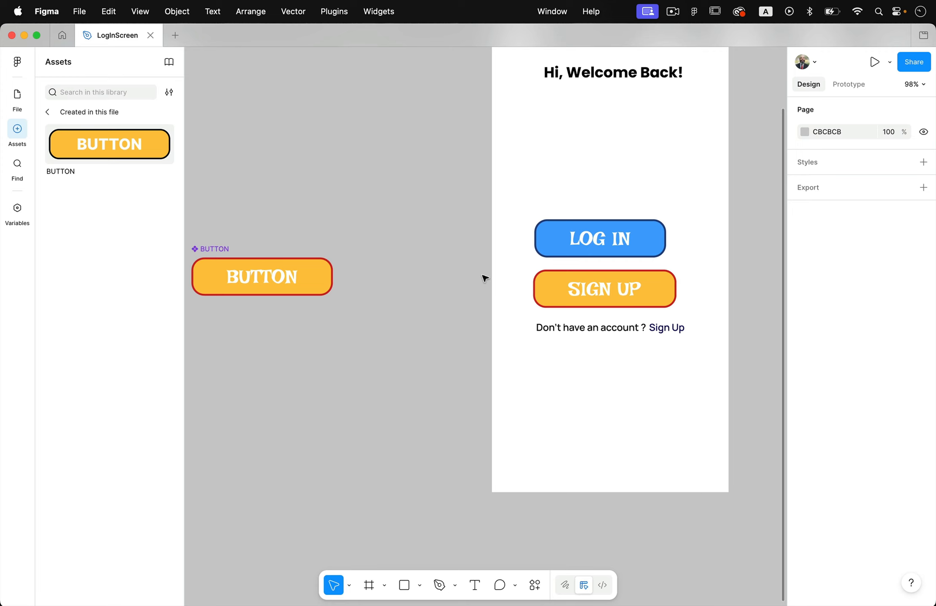
- Adjust the main component's horizontal padding to about 64 left and 59 right
click(318, 275)
mouse_move(314, 278)
mouse_down()
mouse_move(361, 286)
mouse_move(308, 283)
mouse_up()
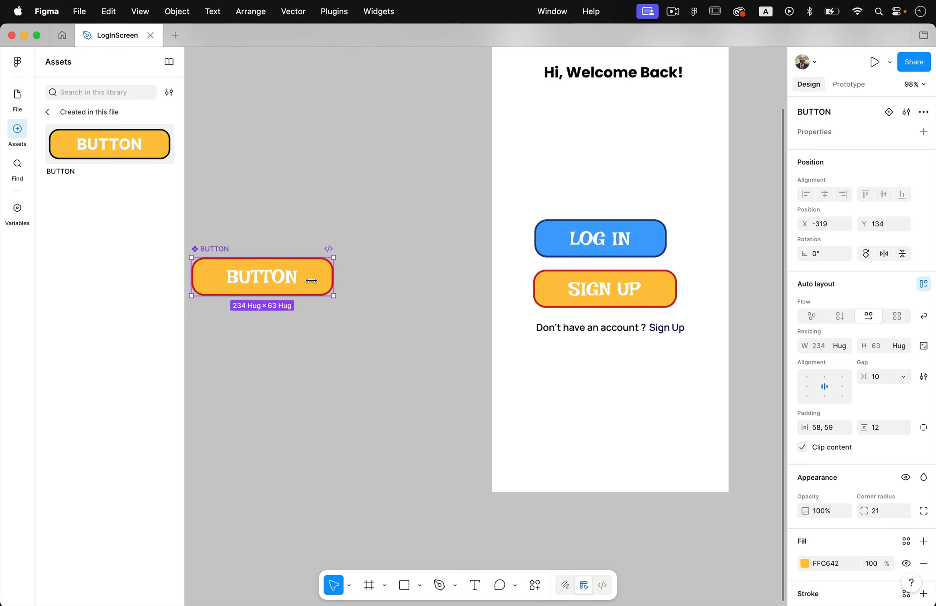
mouse_move(210, 277)
mouse_down()
mouse_move(245, 277)
mouse_move(210, 277)
mouse_up()
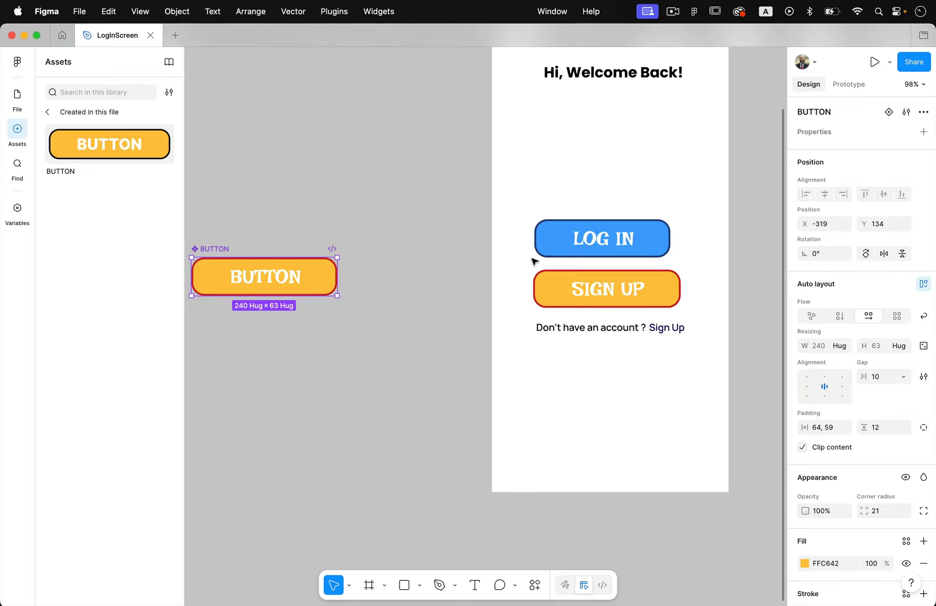
click(489, 278)
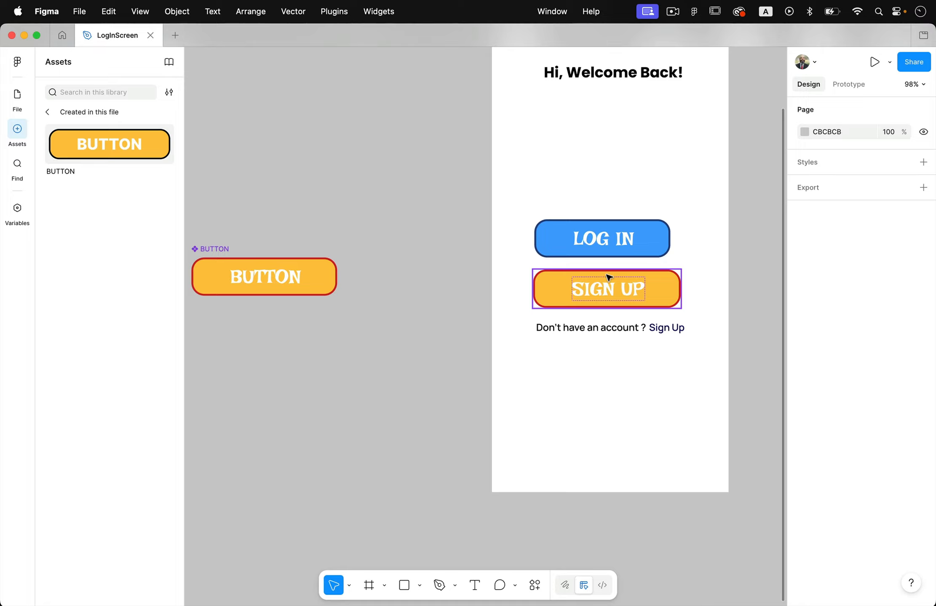
- Try changing the SIGN UP button label's font to Inter Regular
click(644, 291)
click(706, 295)
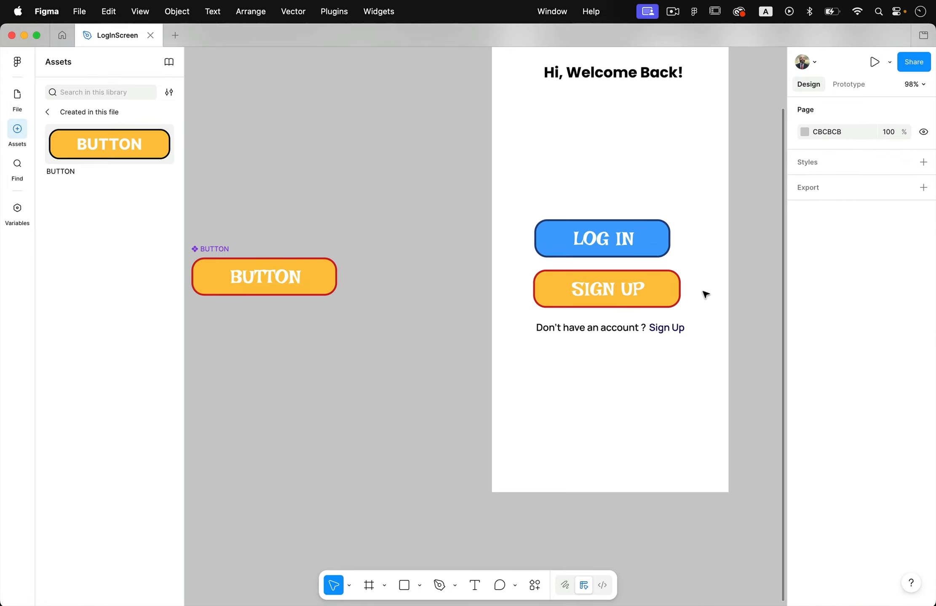
click(645, 289)
click(646, 289)
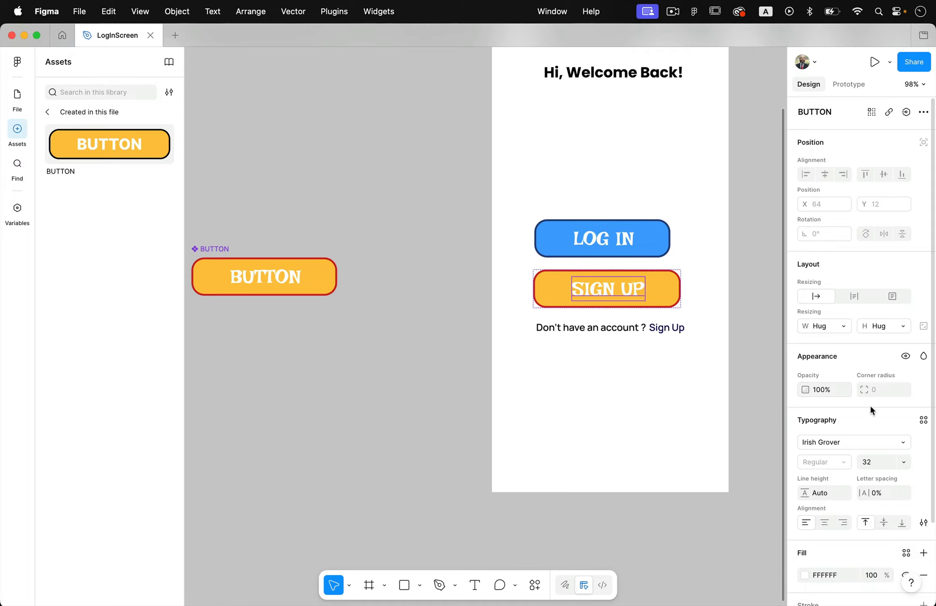
click(901, 443)
click(709, 454)
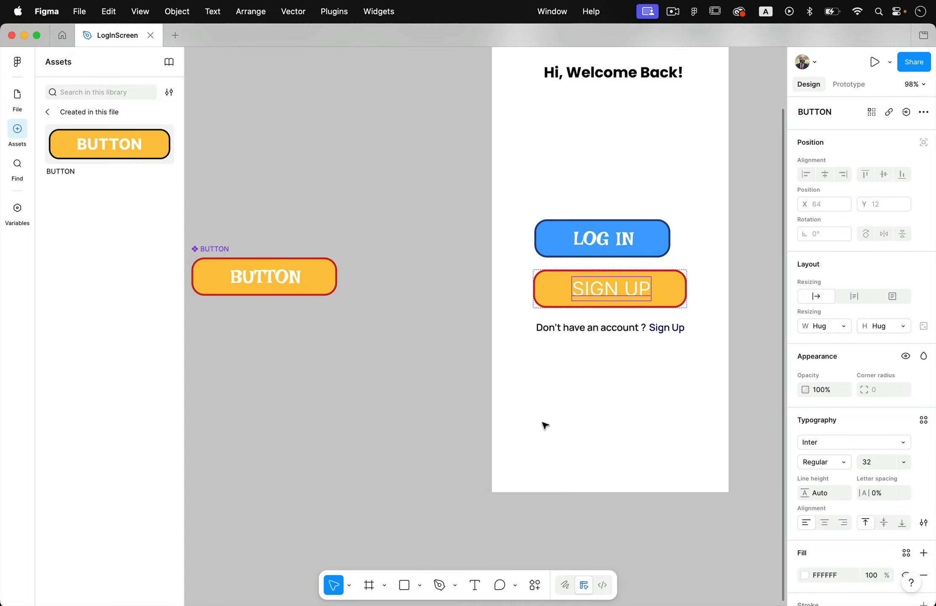
click(637, 191)
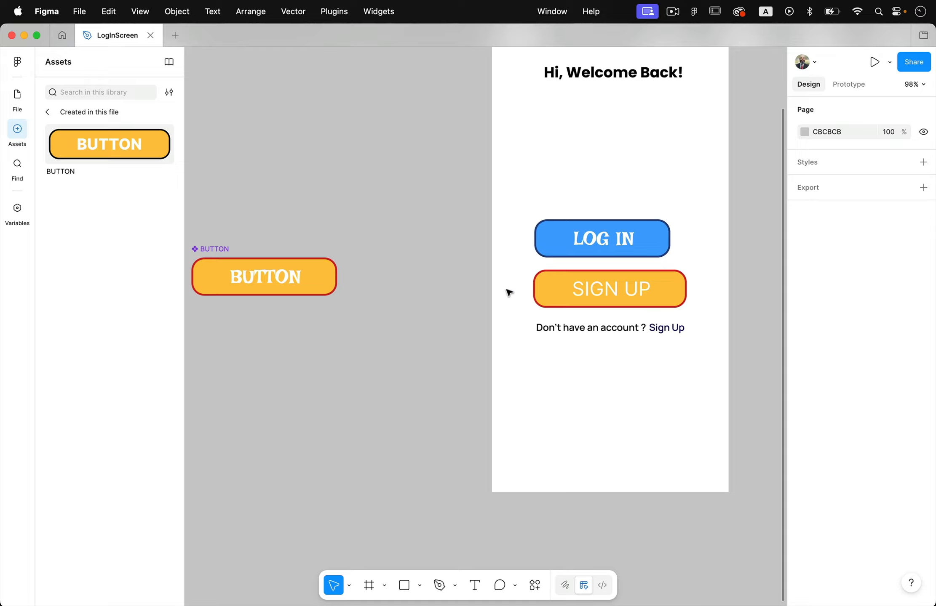
click(641, 298)
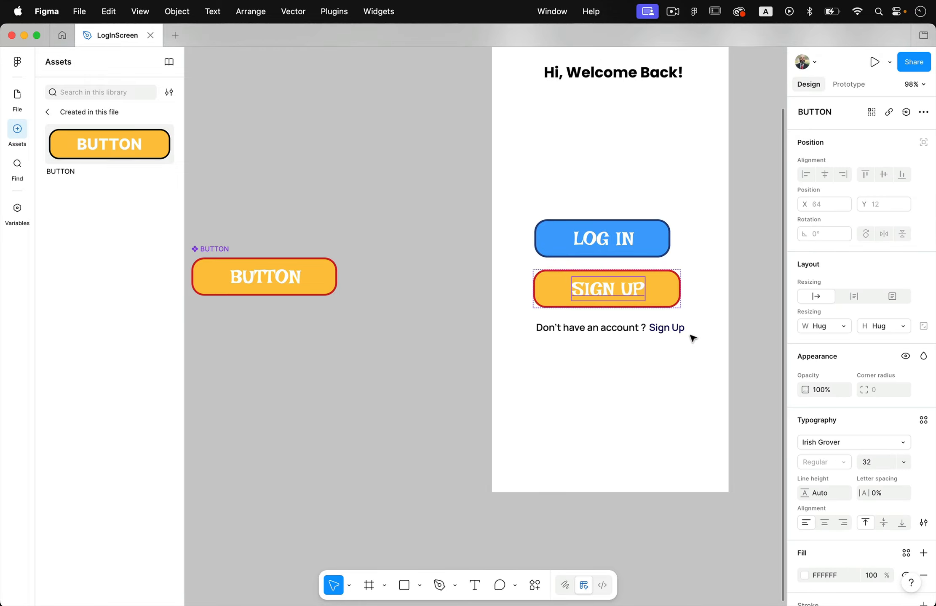
- Change the main BUTTON component's label font to Inter with Extra Bold weight
key(Escape)
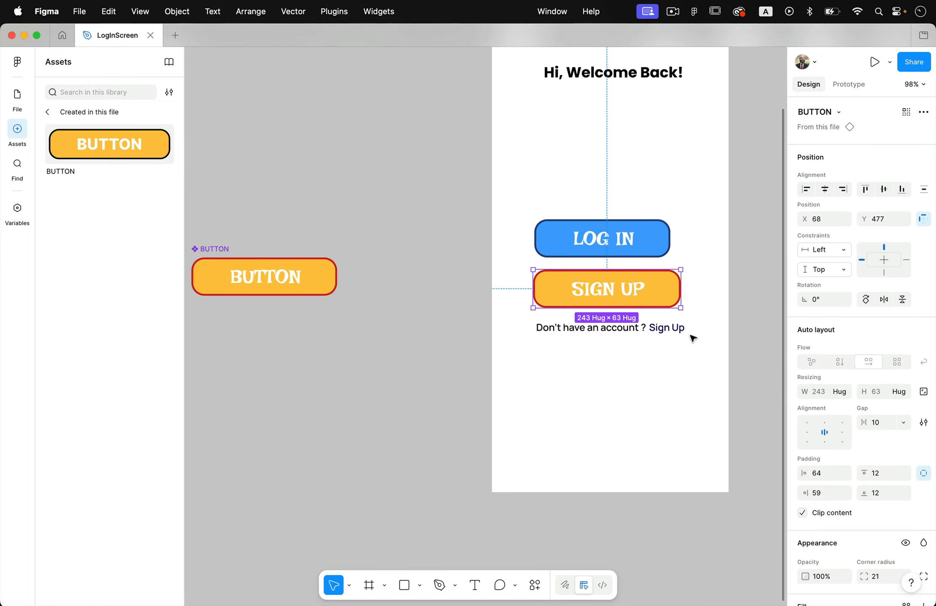
click(269, 281)
double_click(269, 281)
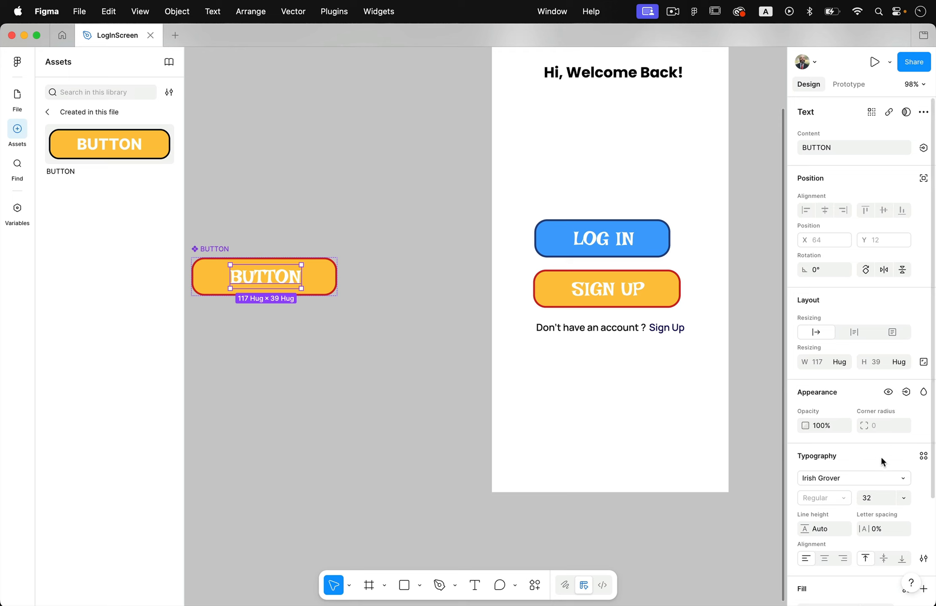
click(902, 480)
click(727, 462)
click(495, 440)
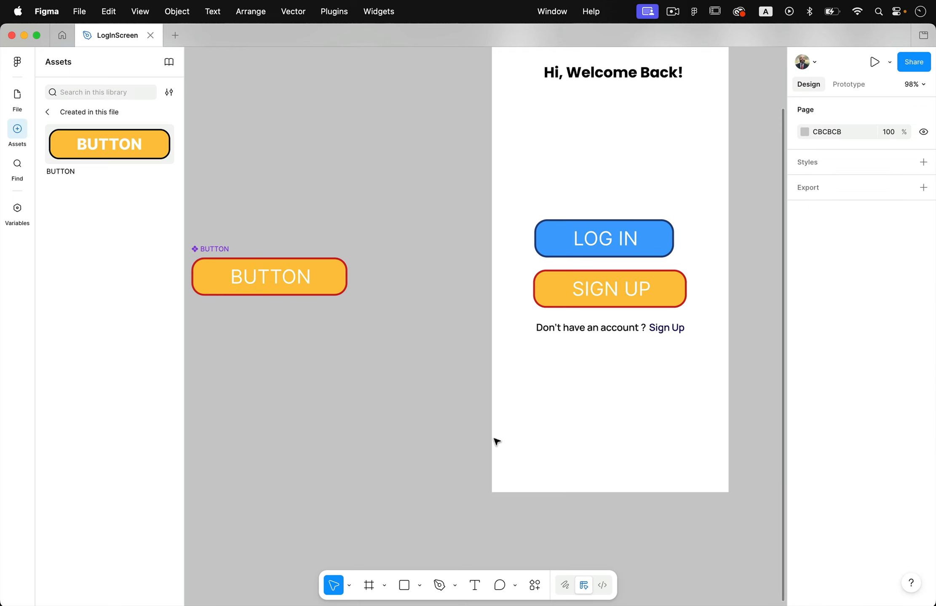
click(278, 284)
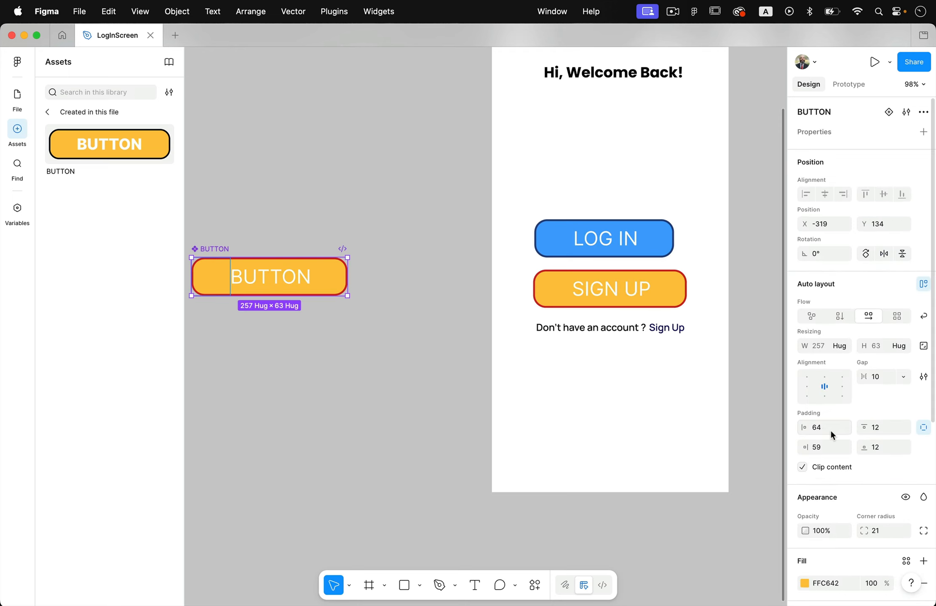
double_click(292, 286)
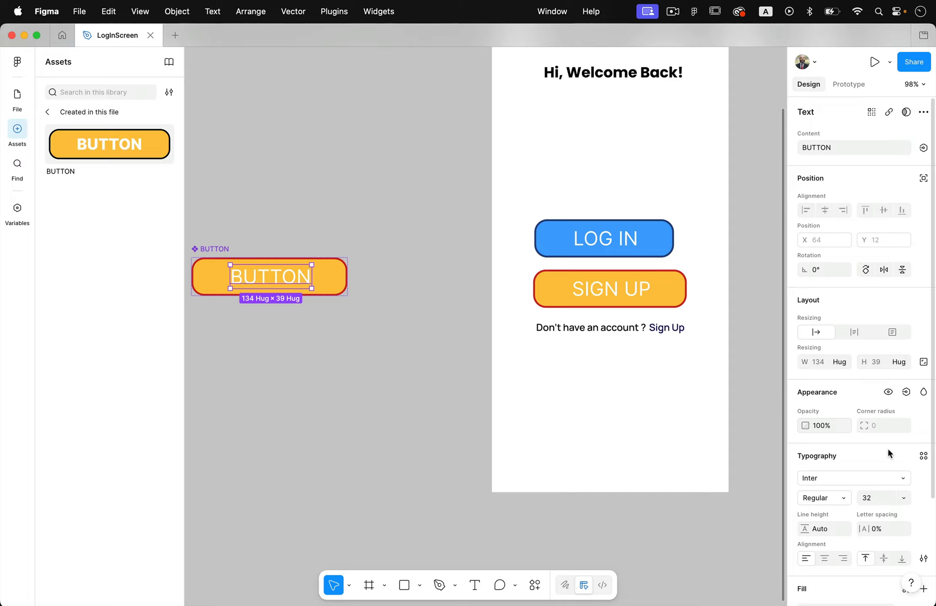
click(836, 497)
click(846, 556)
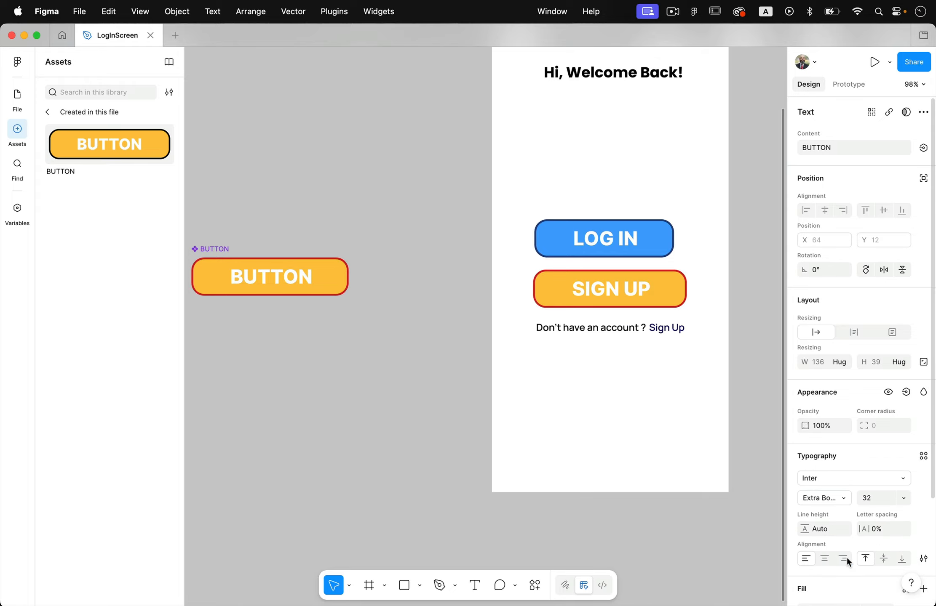
click(638, 494)
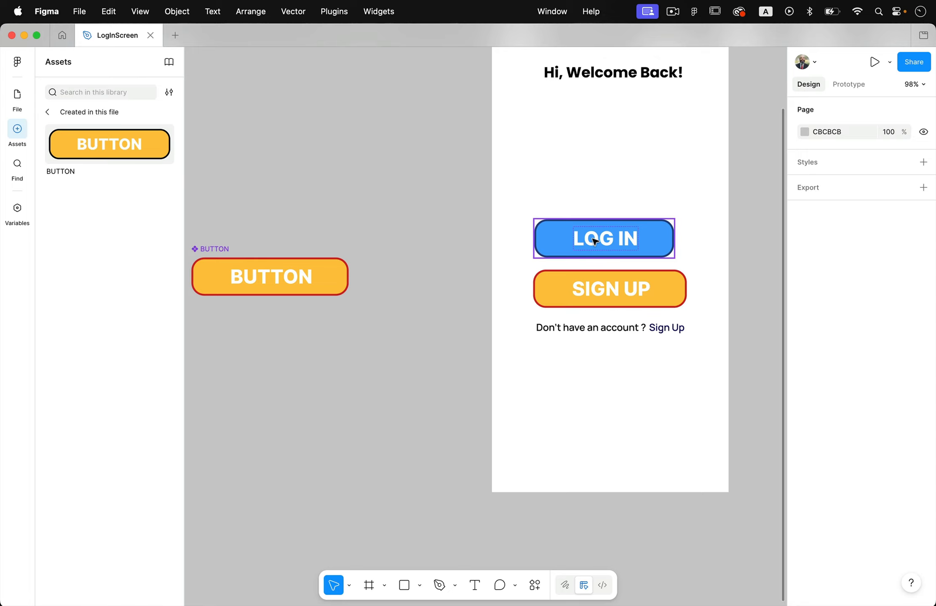
- Detach the LOG IN button from the BUTTON component
click(627, 248)
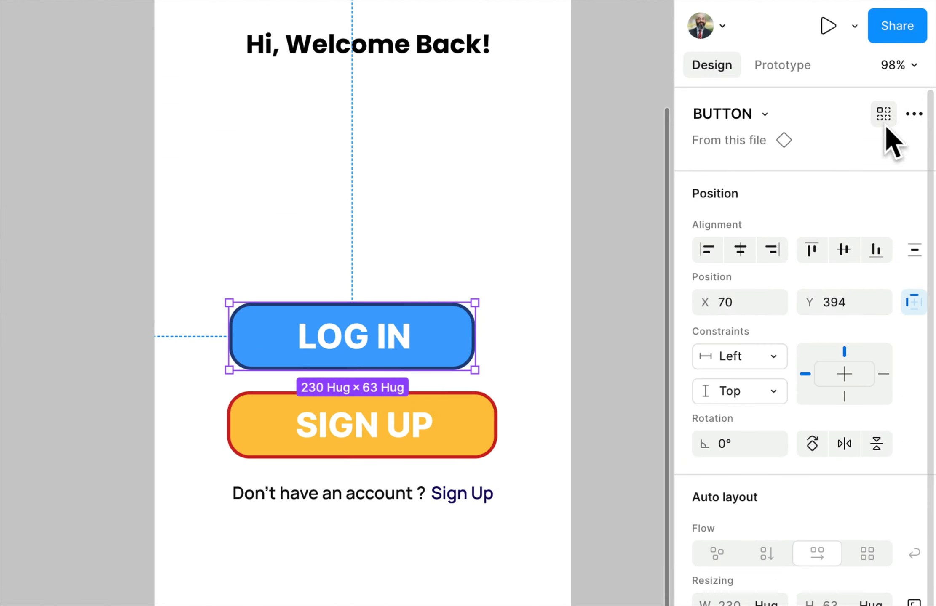
click(913, 115)
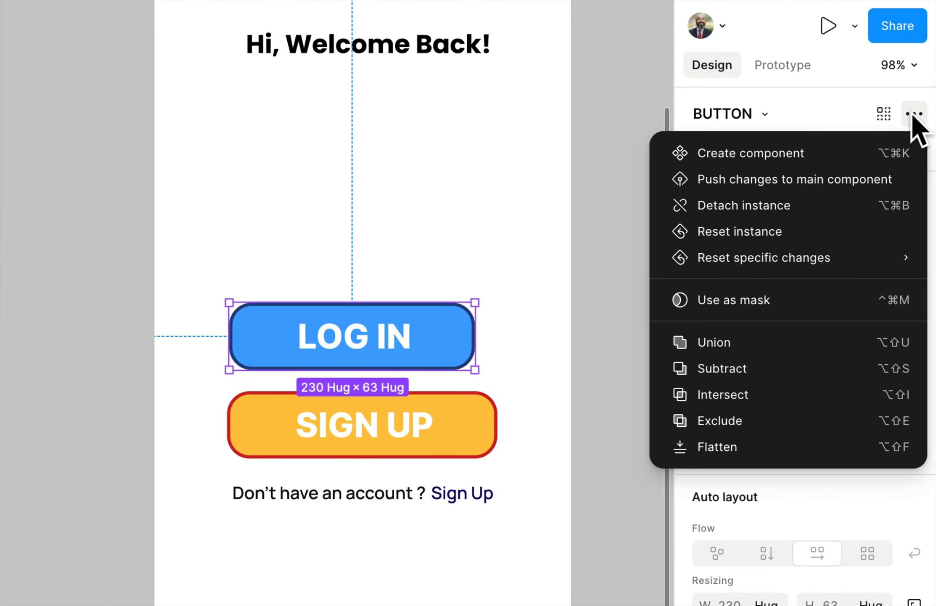
click(822, 217)
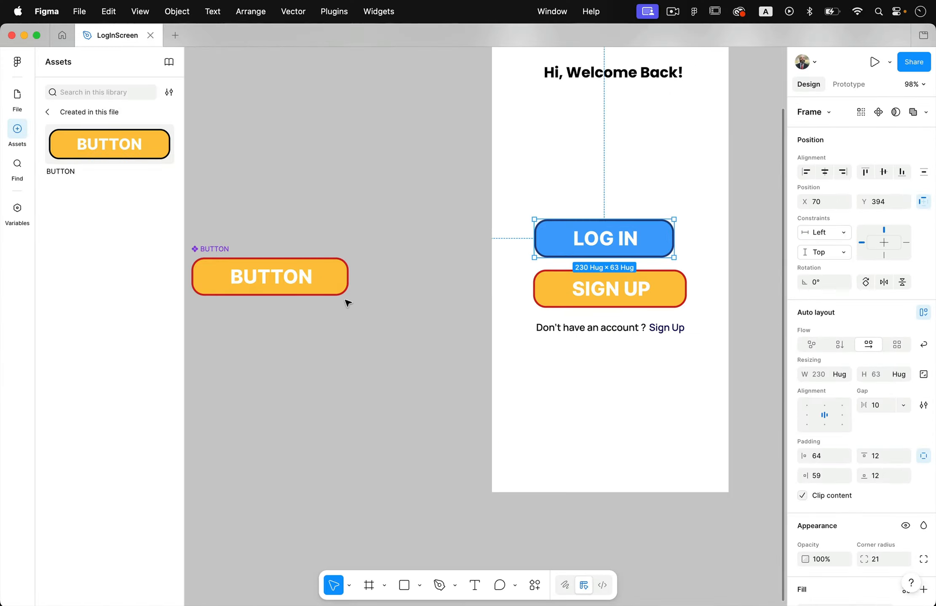
click(335, 282)
drag(334, 282, 355, 283)
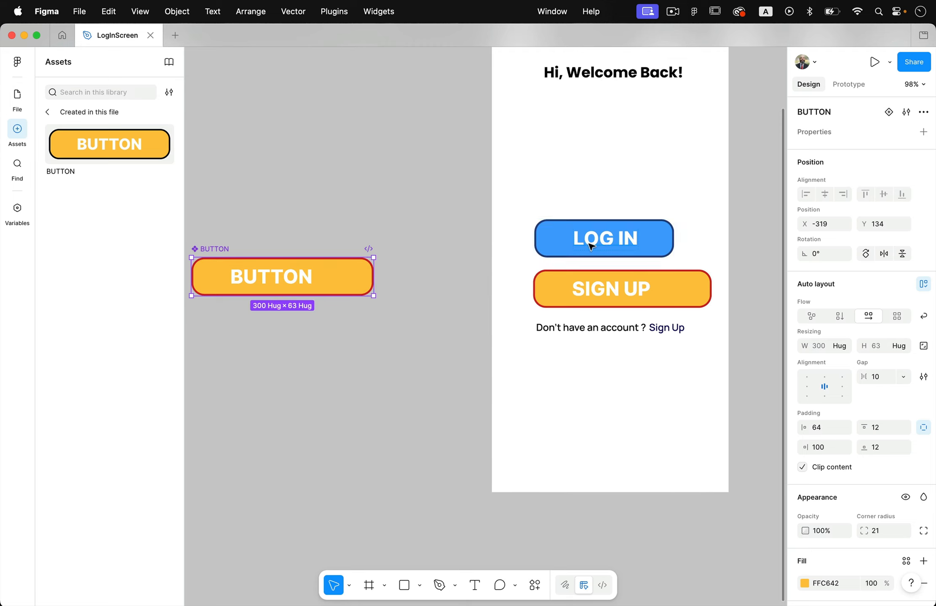
key(super+z)
click(591, 246)
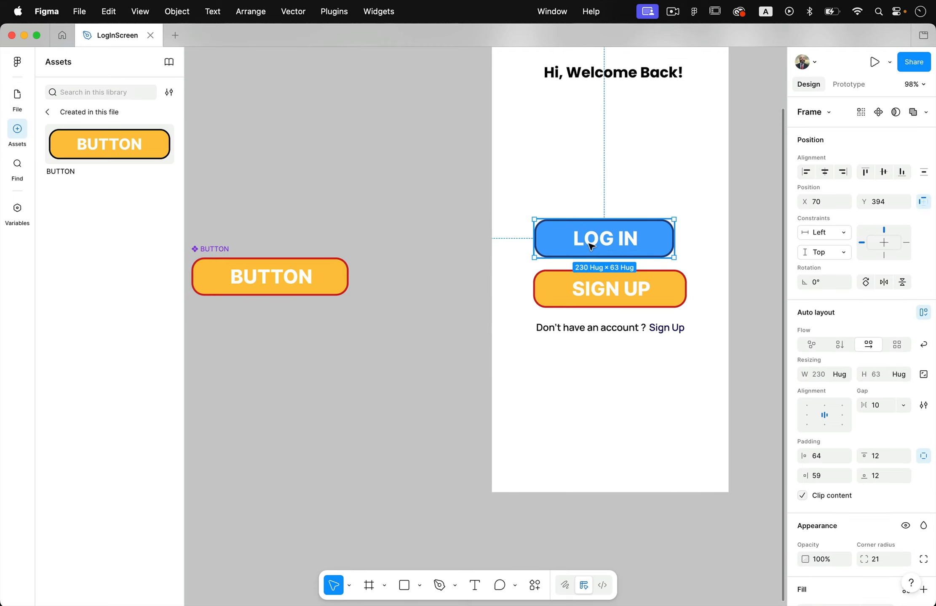
click(712, 252)
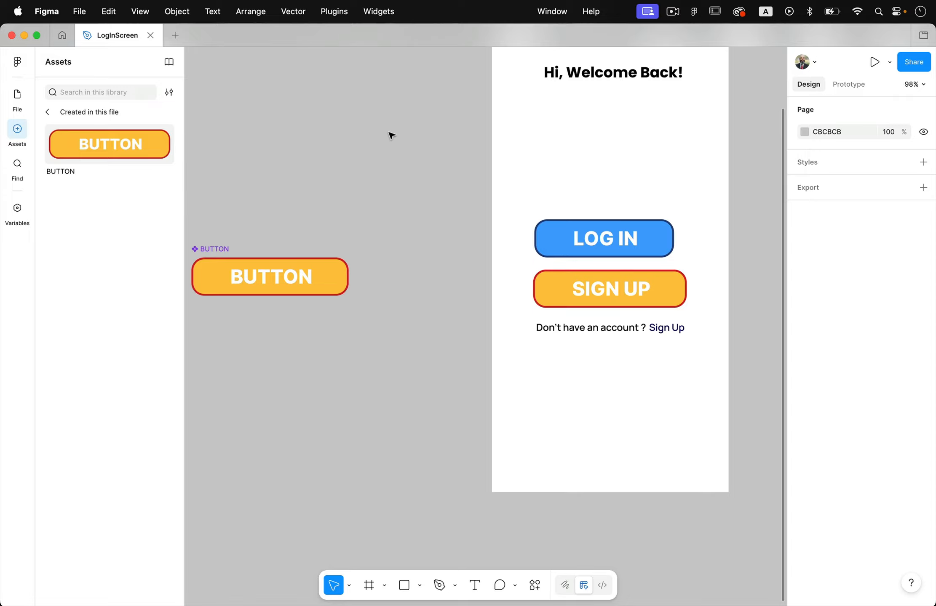
drag(131, 142, 638, 398)
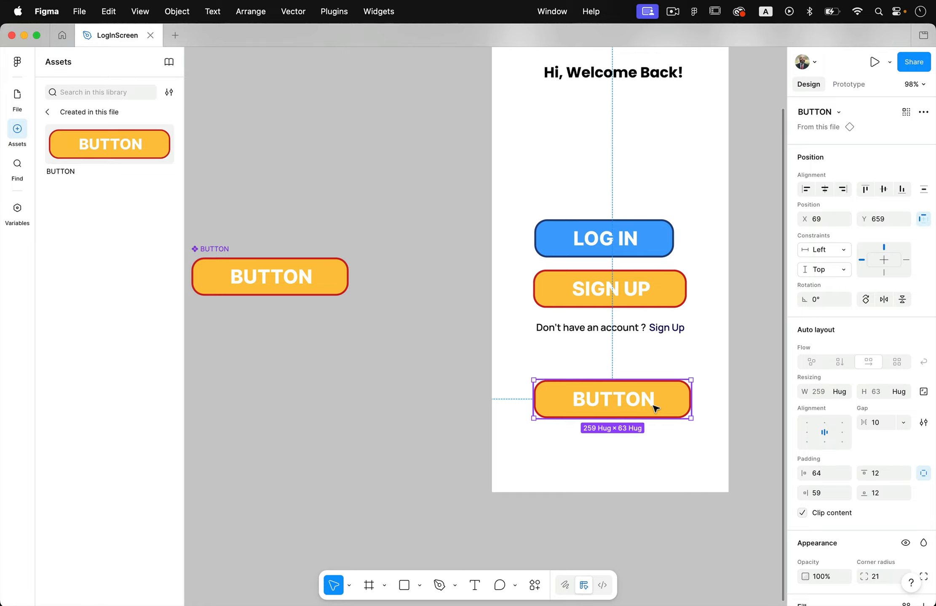
key(Delete)
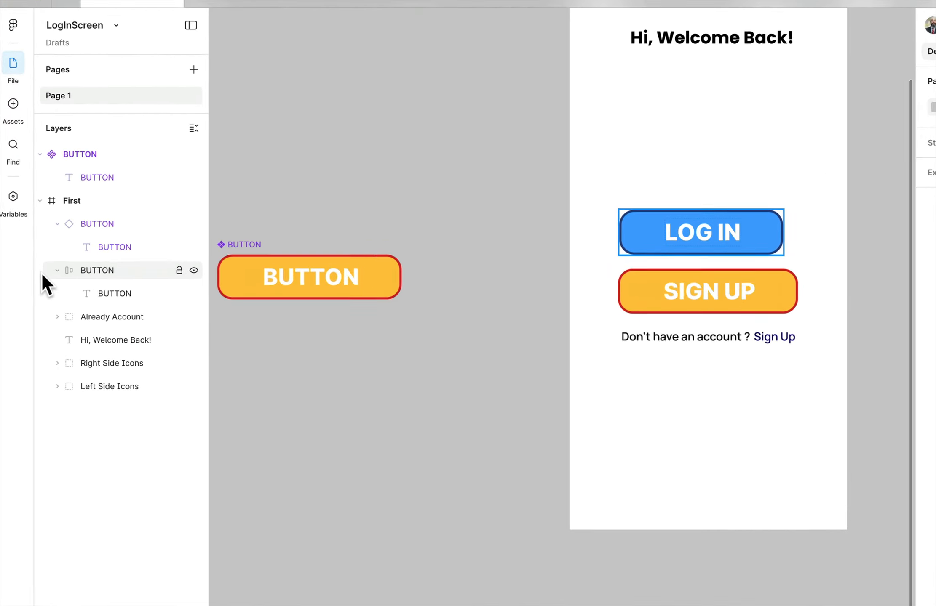
- Rename the detached LOG IN button layer to LOG IN
double_click(105, 269)
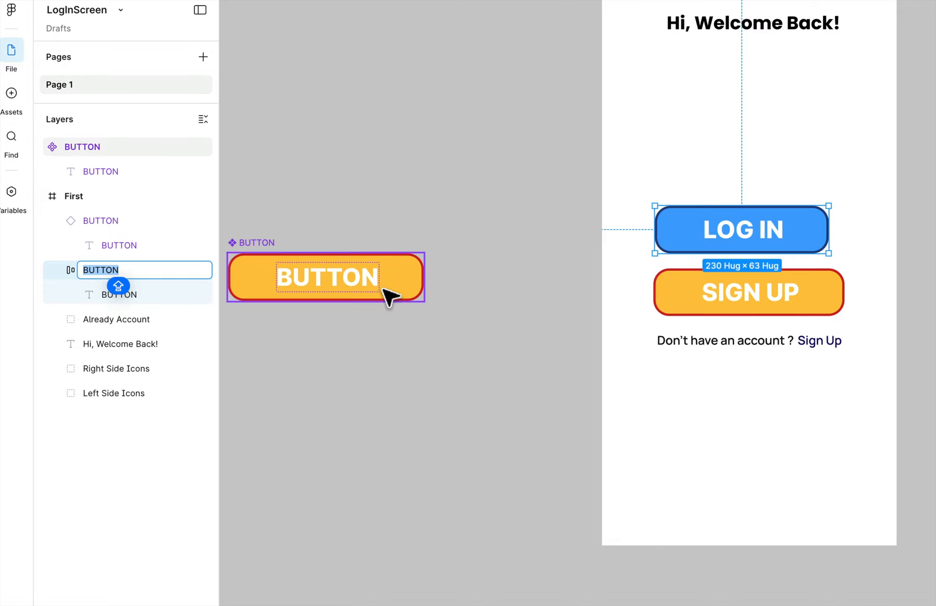
text(LOG IN)
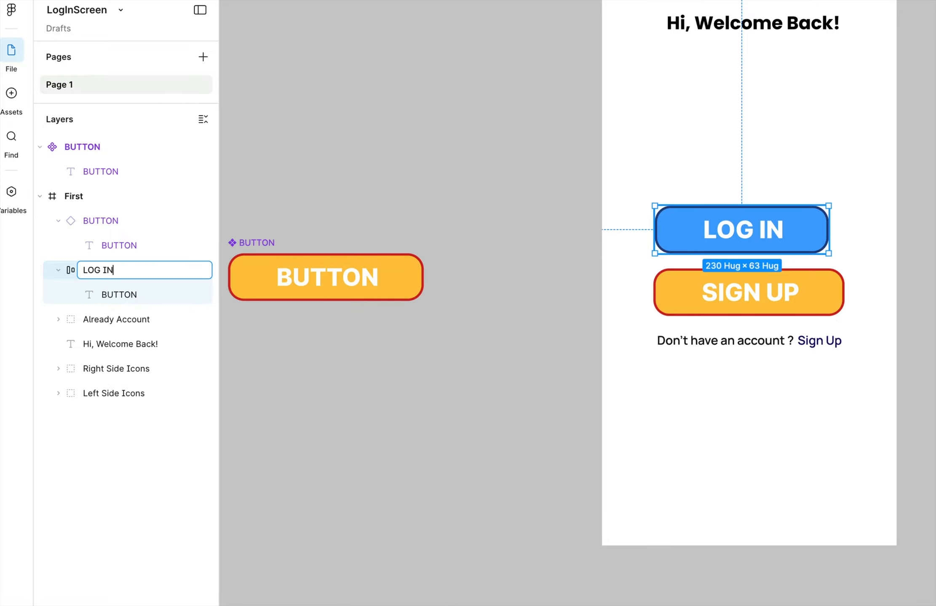
key(Return)
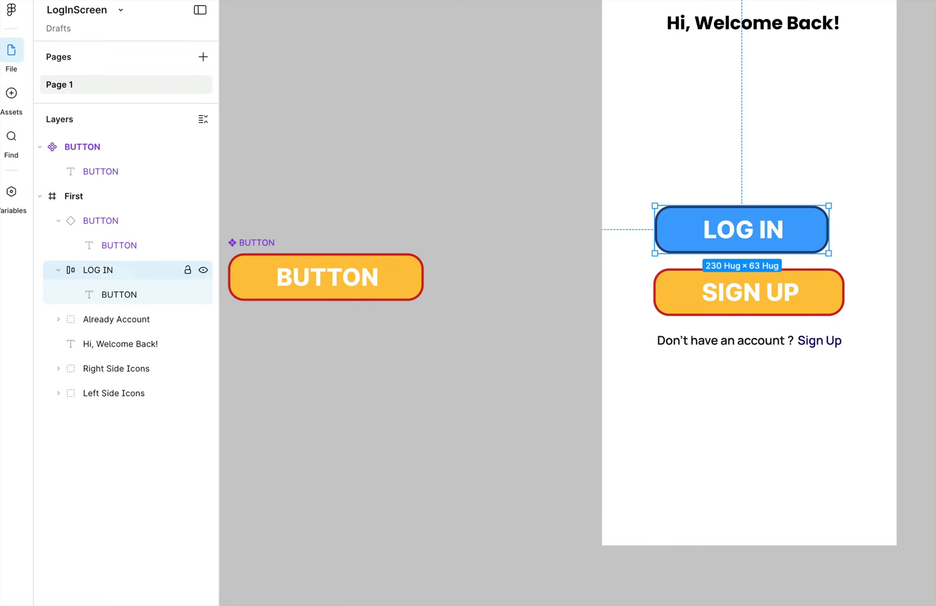
- Rename the SIGN UP button instance layer to SIGN UP
click(99, 229)
double_click(93, 222)
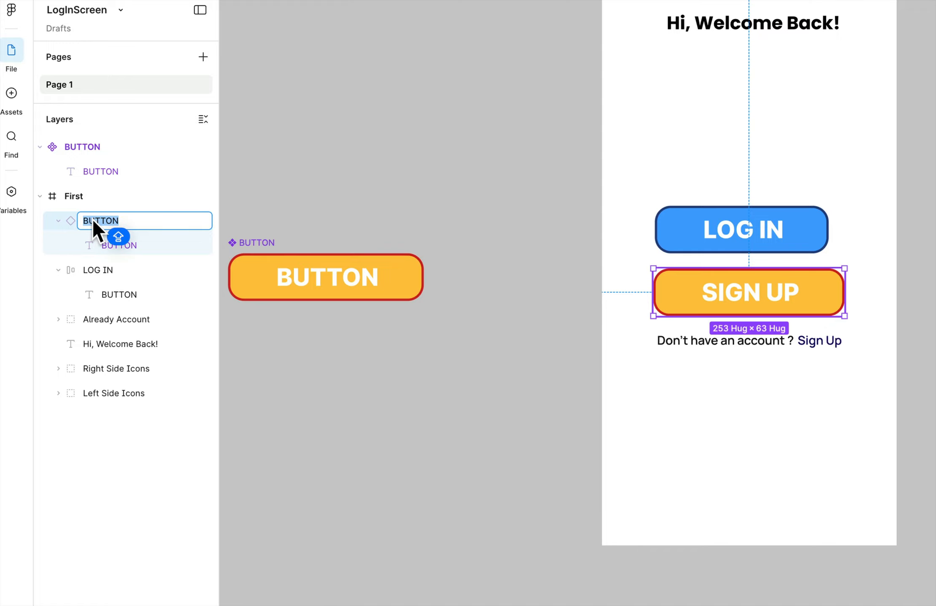
text(SIGN UP)
key(Return)
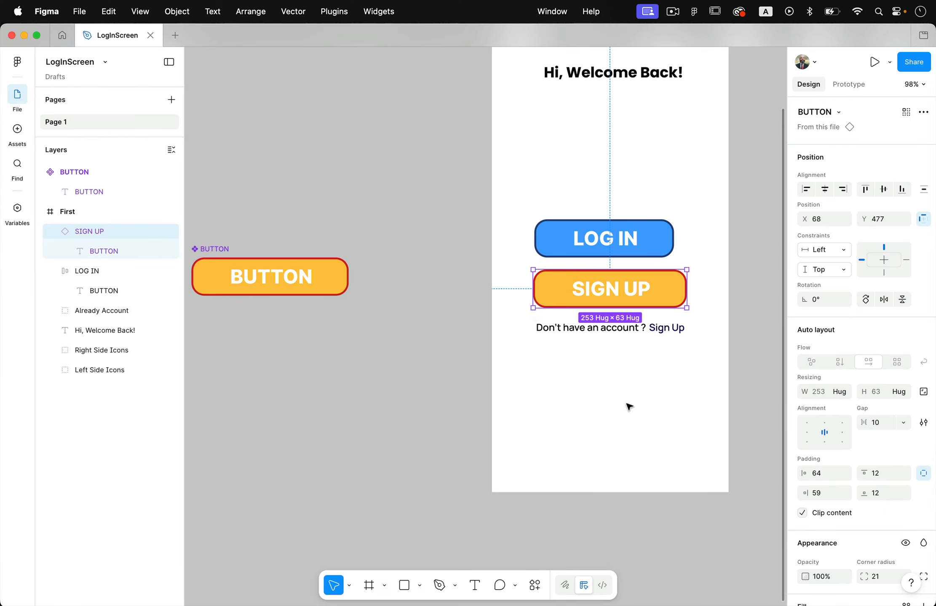
click(770, 442)
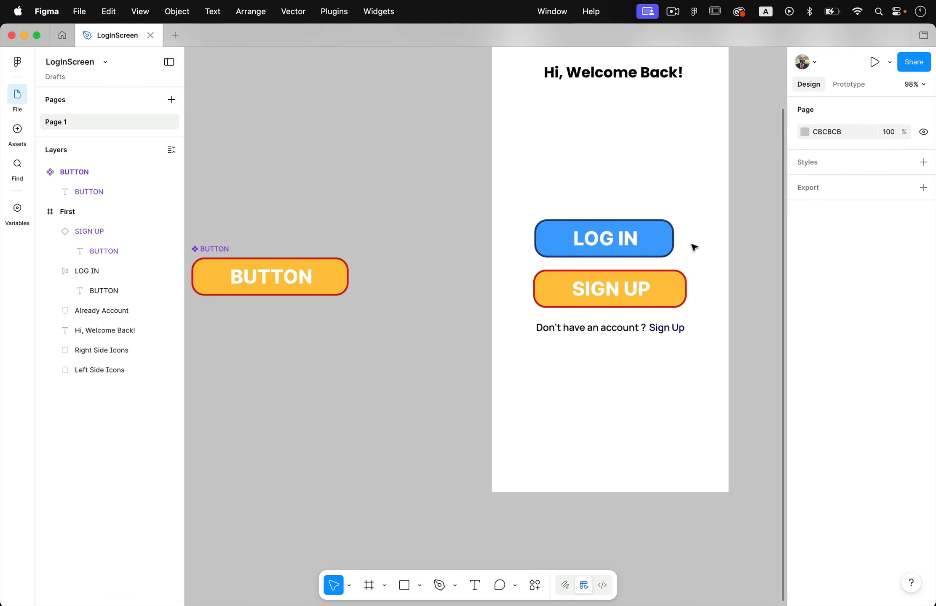
click(634, 240)
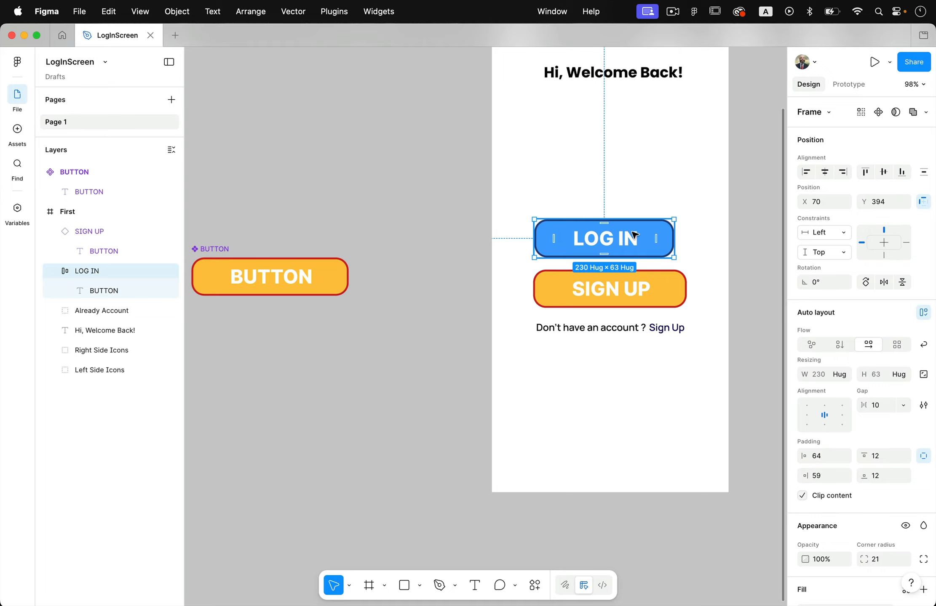
click(673, 290)
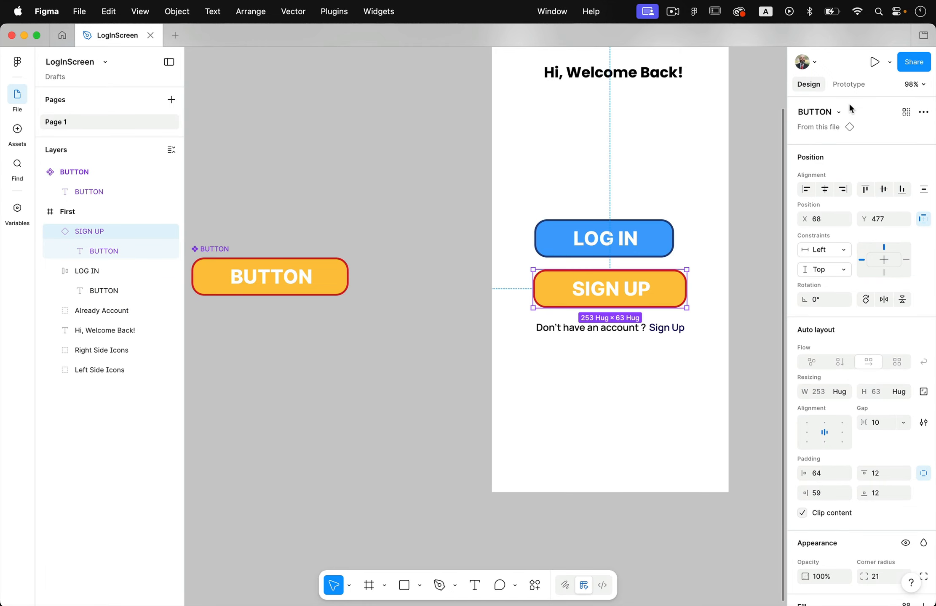
click(671, 234)
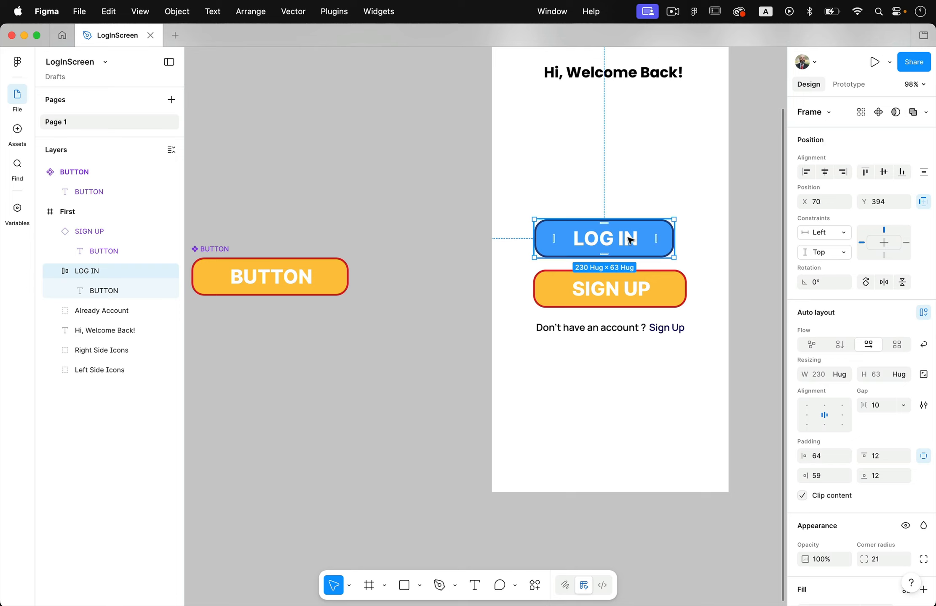
click(645, 185)
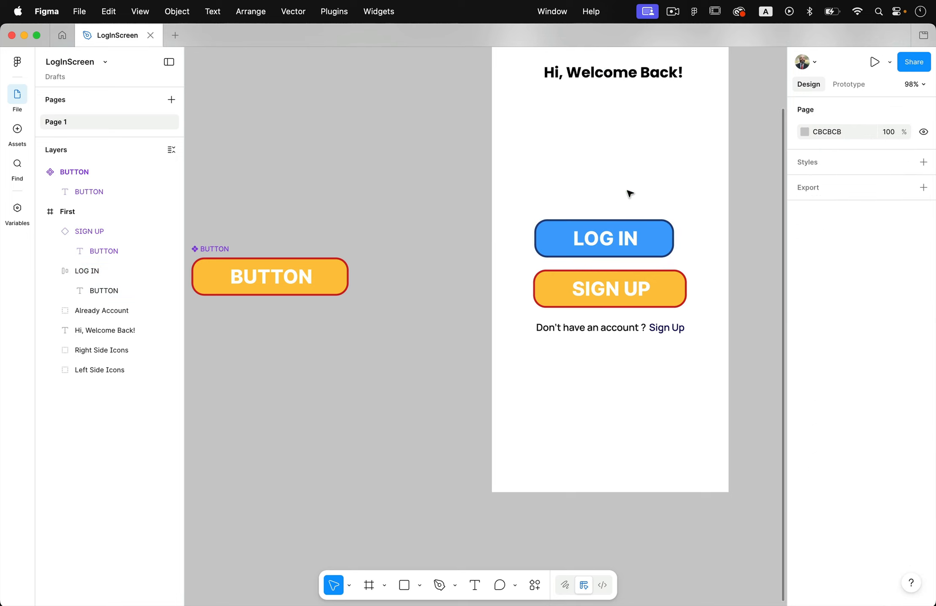